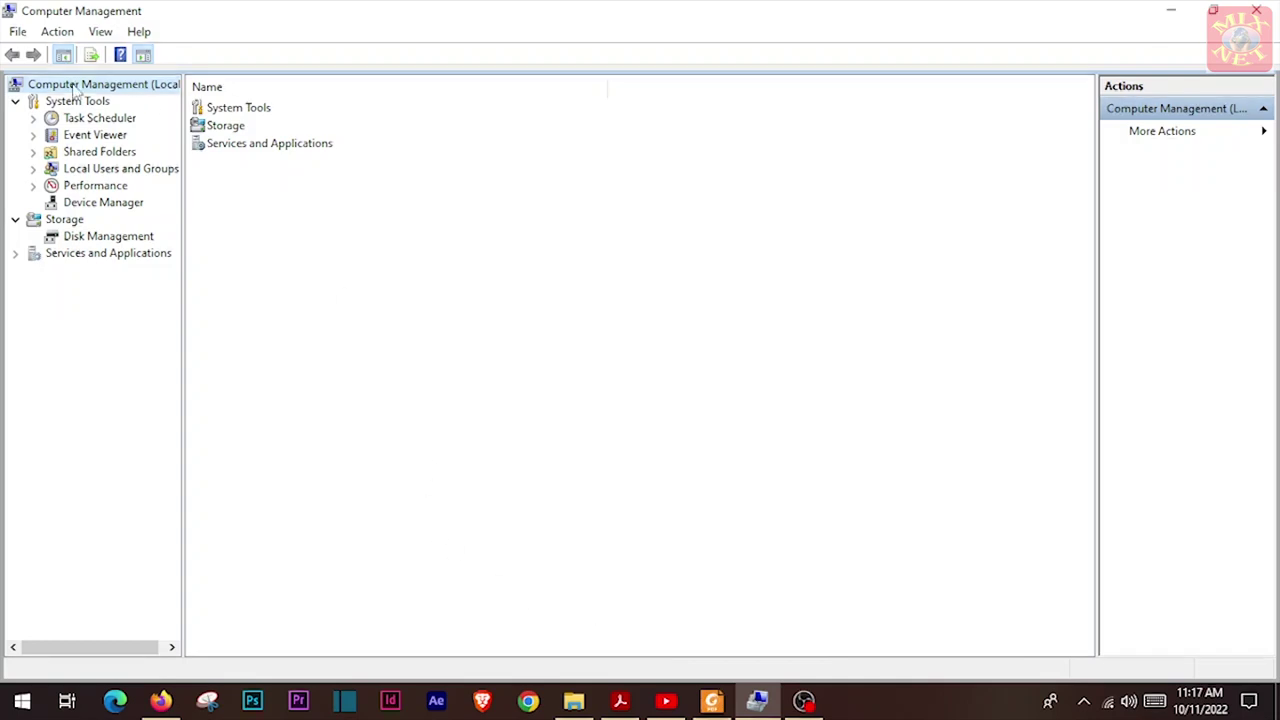
- Open the Task Scheduler Library under System Tools, widen the console tree, and browse the list of scheduled tasks
{"action": "left_click", "coordinate": [100, 118]}
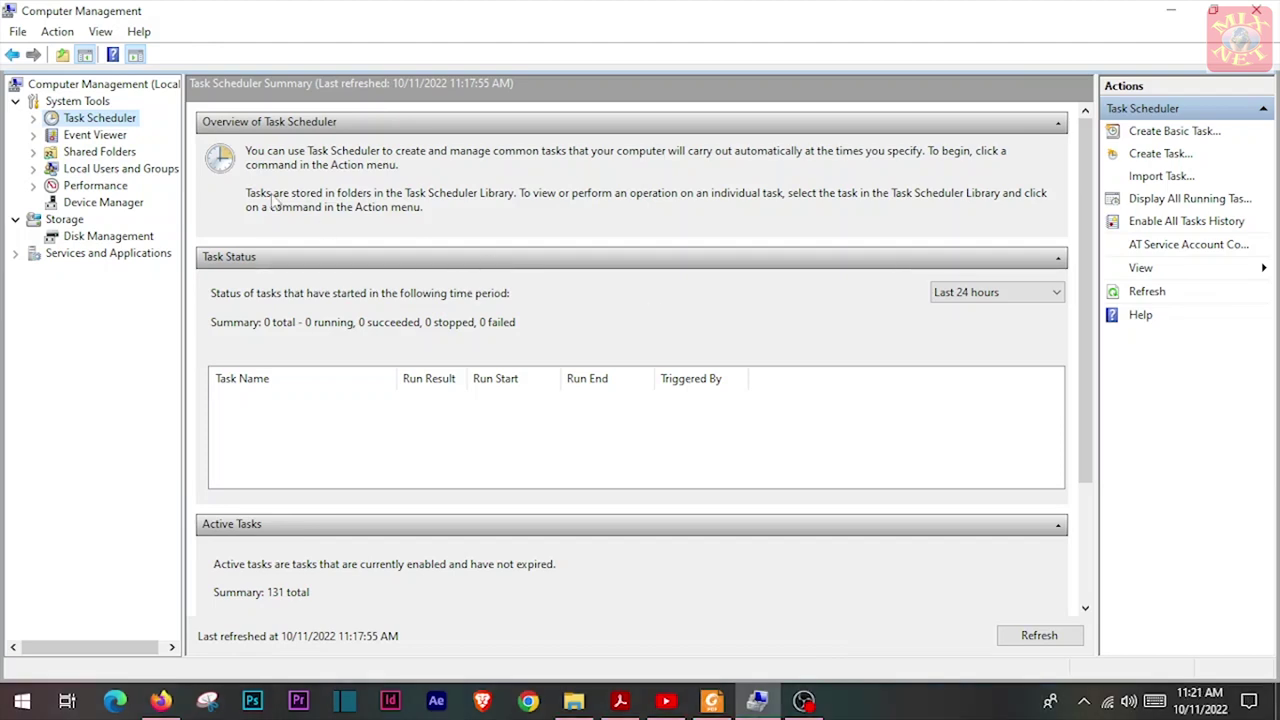
{"action": "left_click", "coordinate": [33, 118]}
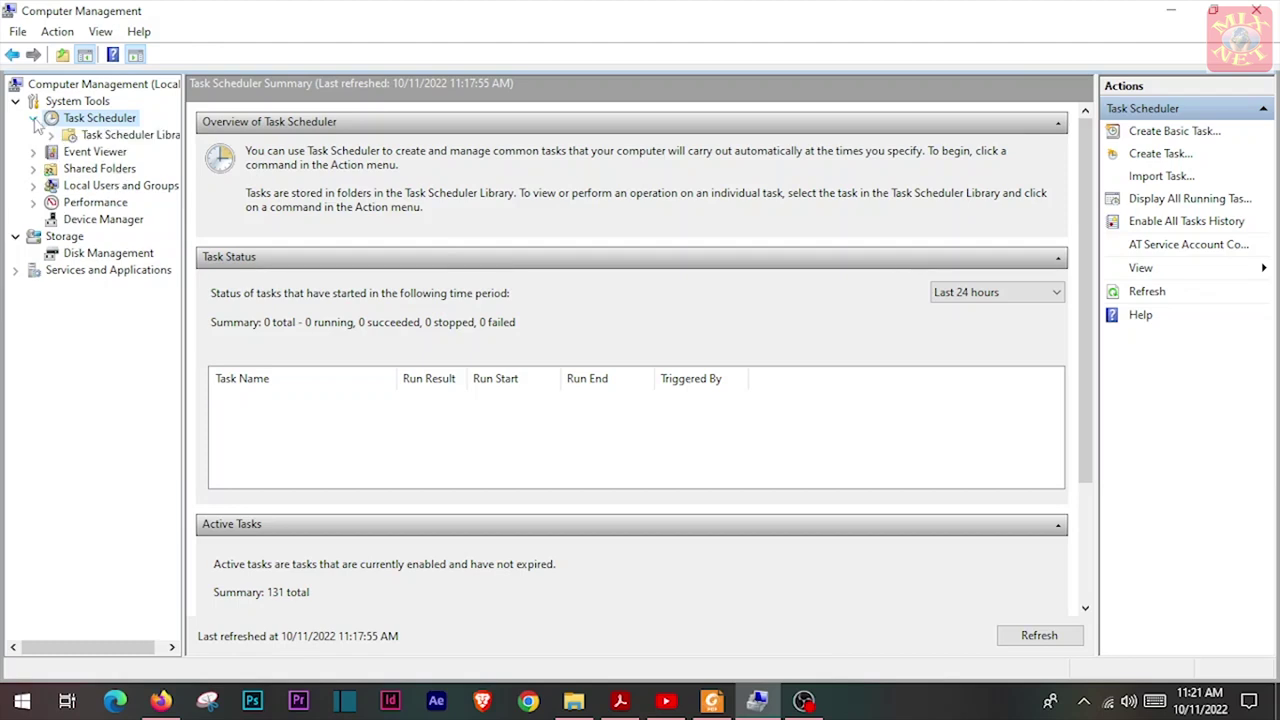
{"action": "left_click_drag", "start_coordinate": [184, 121], "coordinate": [215, 119]}
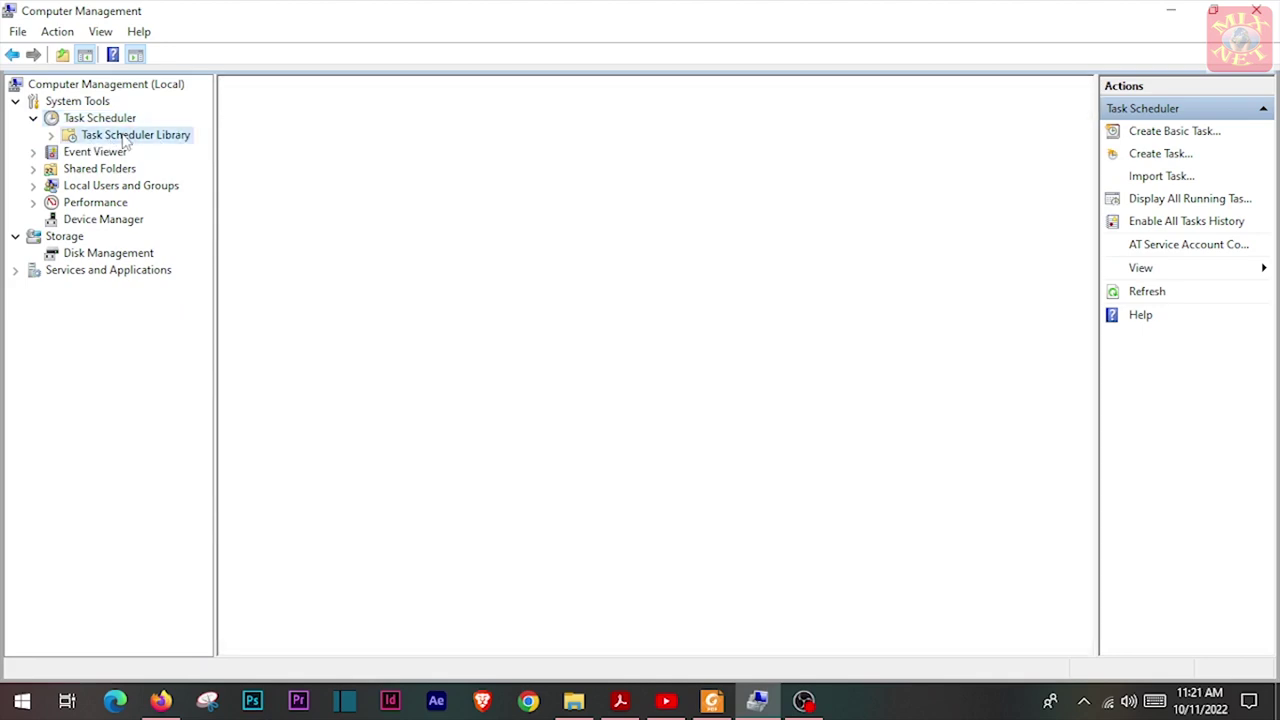
{"action": "left_click", "coordinate": [123, 140]}
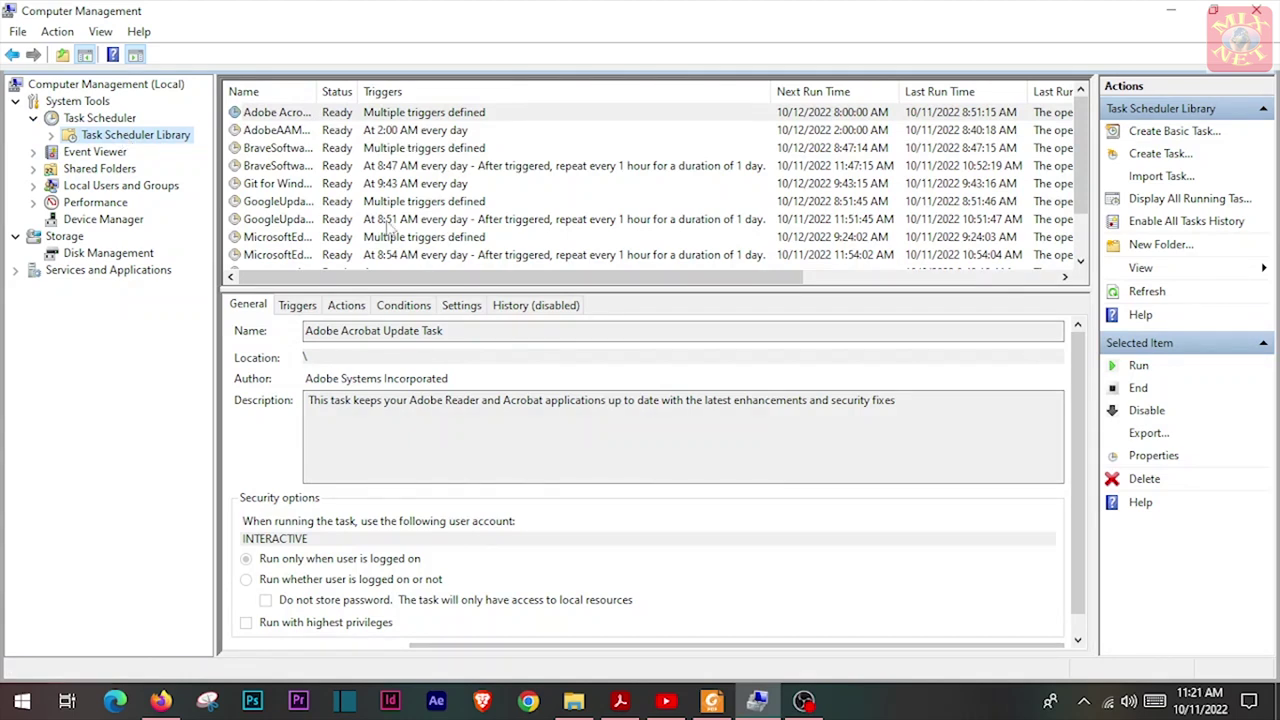
{"action": "scroll", "coordinate": [370, 200], "scroll_direction": "down", "scroll_amount": 1}
{"action": "scroll", "coordinate": [370, 200], "scroll_direction": "up", "scroll_amount": 1}
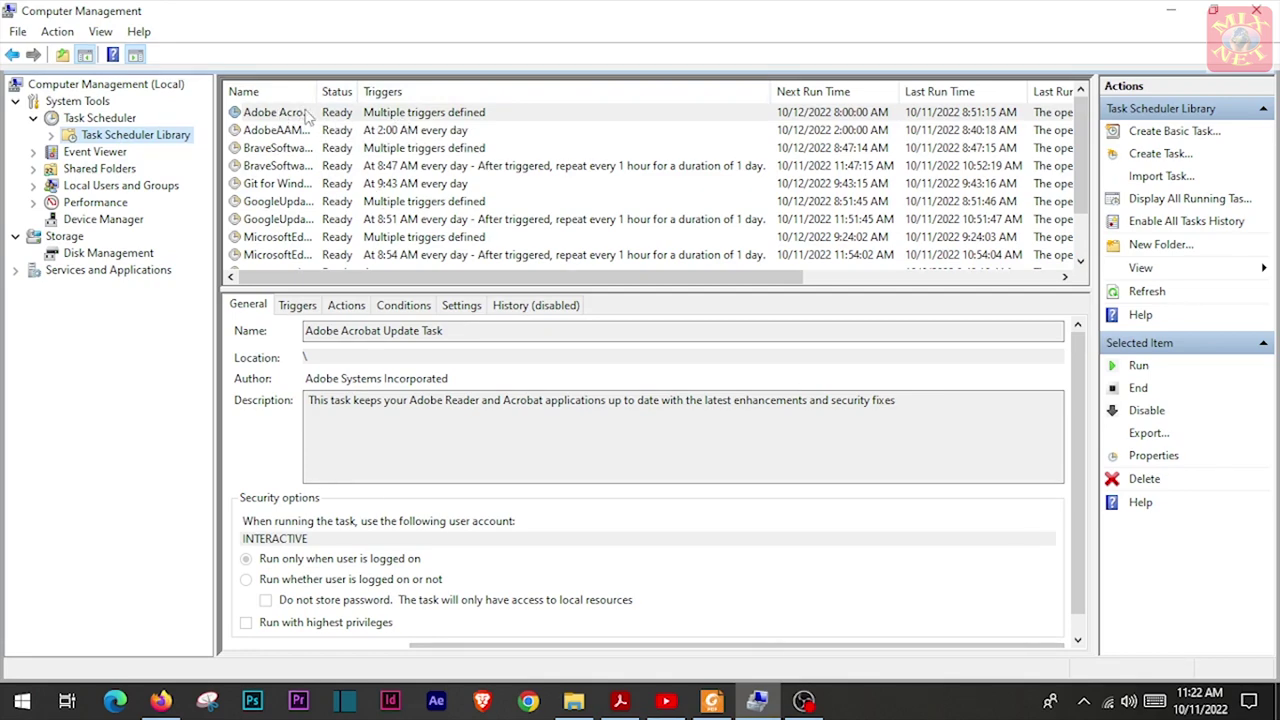
- Review the general details, triggers and actions of the Adobe Acrobat Update Task
{"action": "left_click", "coordinate": [303, 115]}
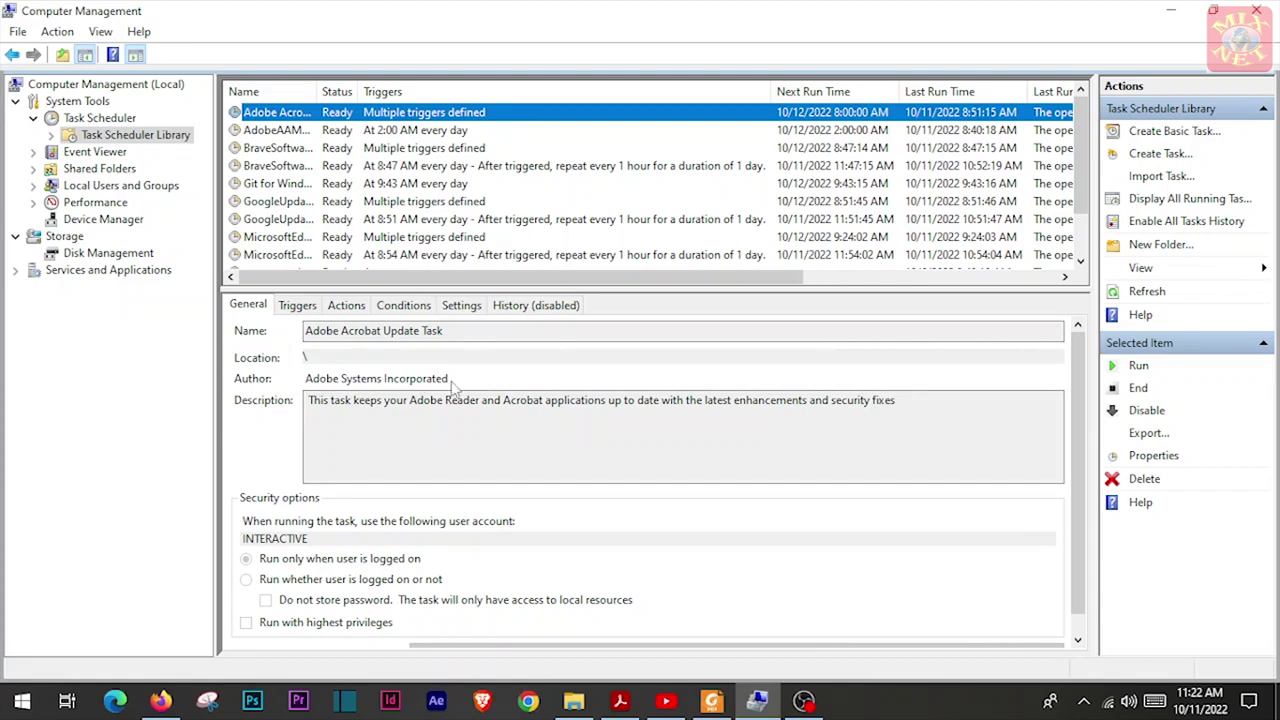
{"action": "scroll", "coordinate": [270, 410], "scroll_direction": "down", "scroll_amount": 1}
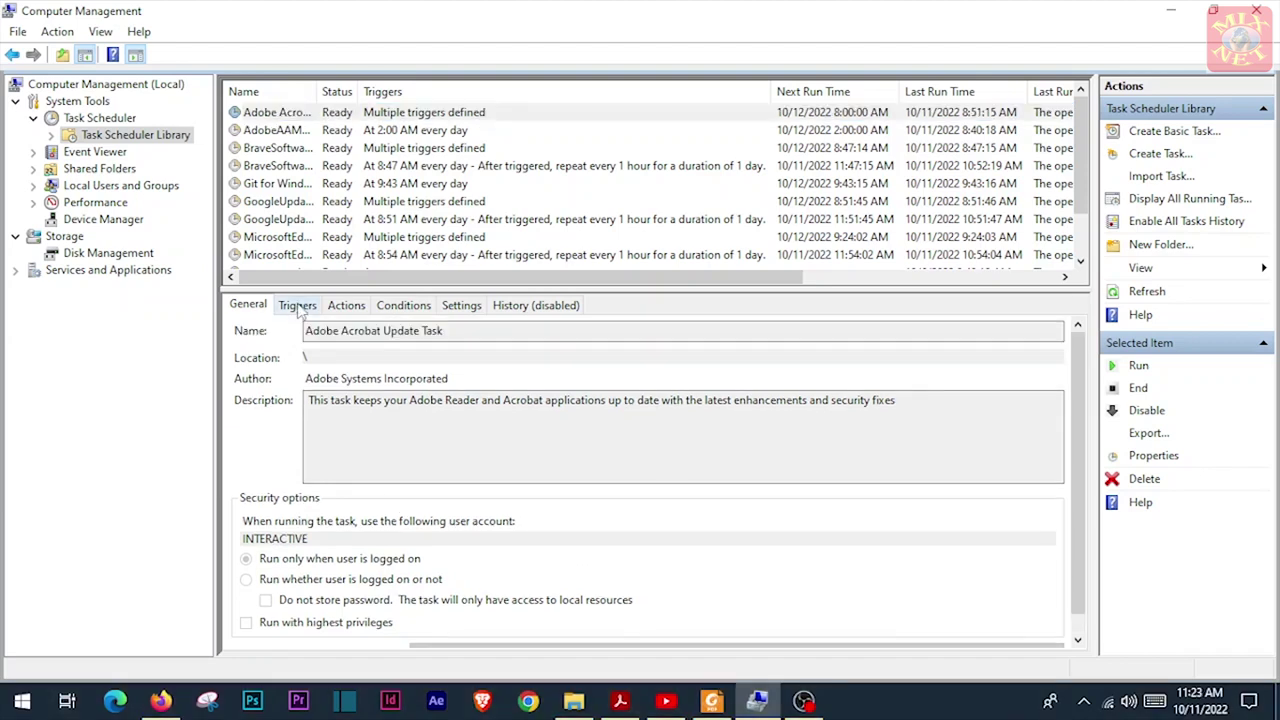
{"action": "left_click", "coordinate": [298, 306]}
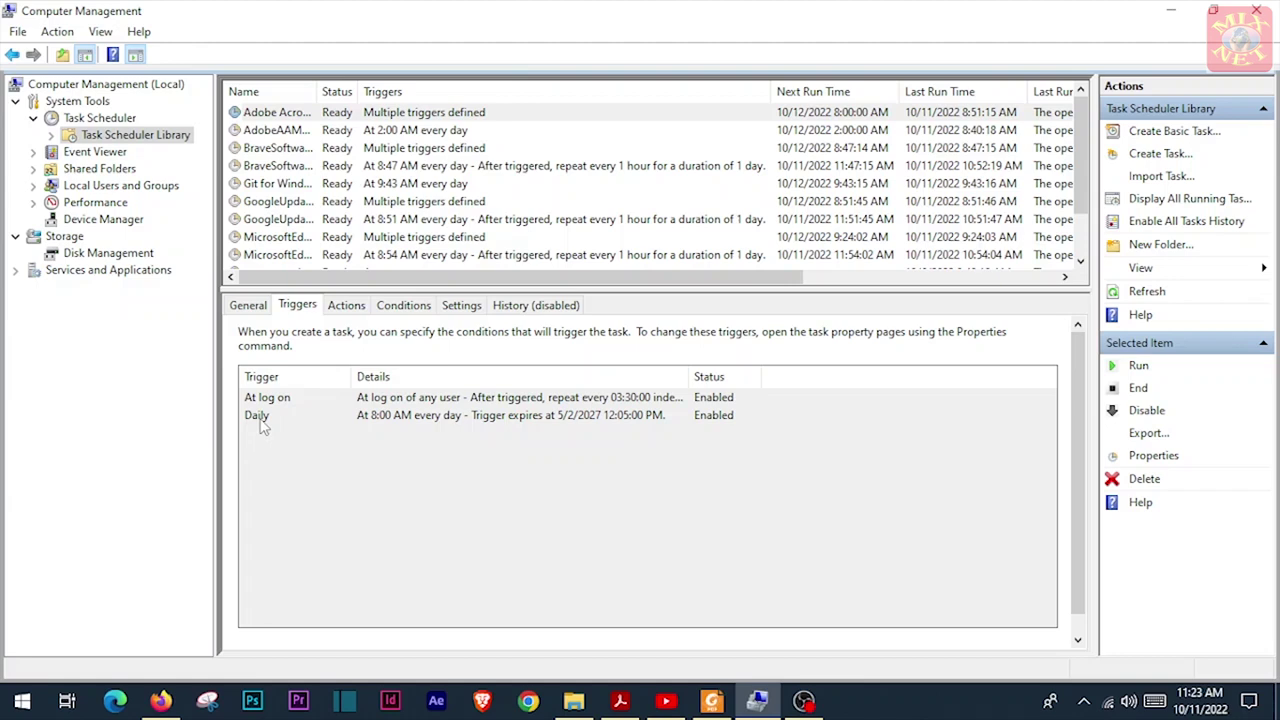
{"action": "left_click", "coordinate": [345, 308]}
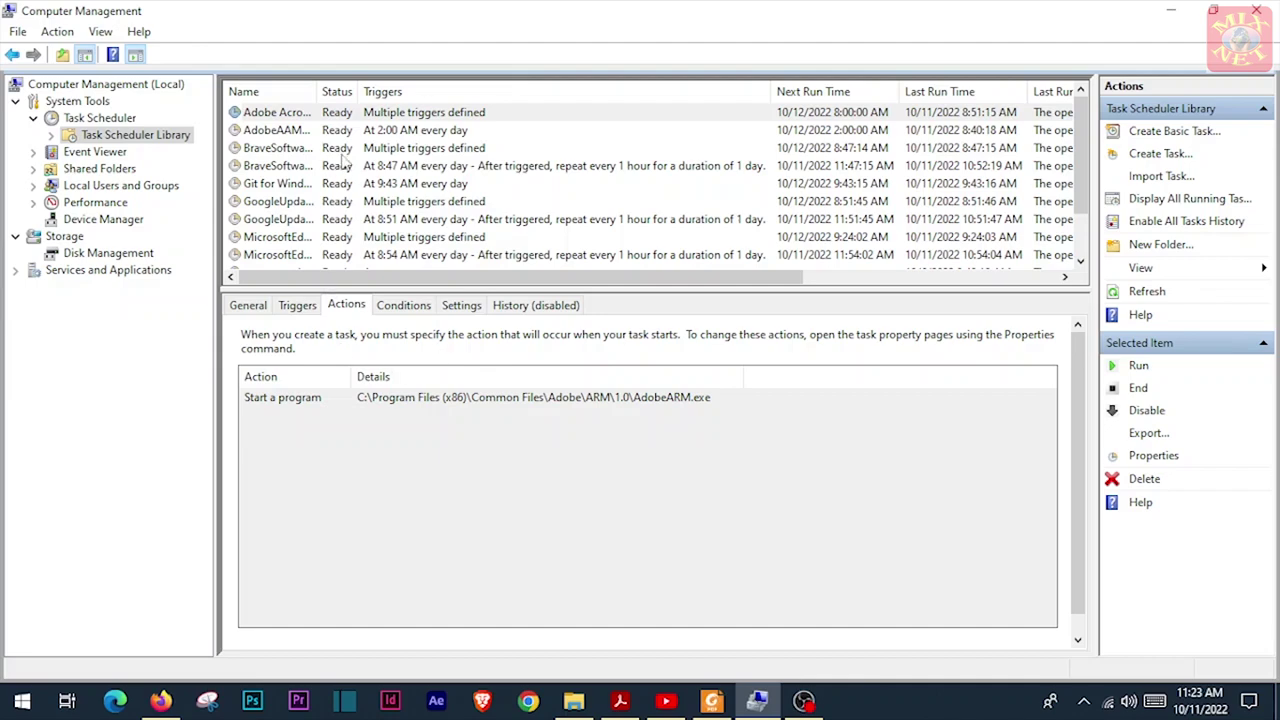
- Check the actions of the AdobeAAM task and the two BraveSoftware tasks in the library
{"action": "left_click", "coordinate": [413, 118]}
{"action": "left_click", "coordinate": [352, 132]}
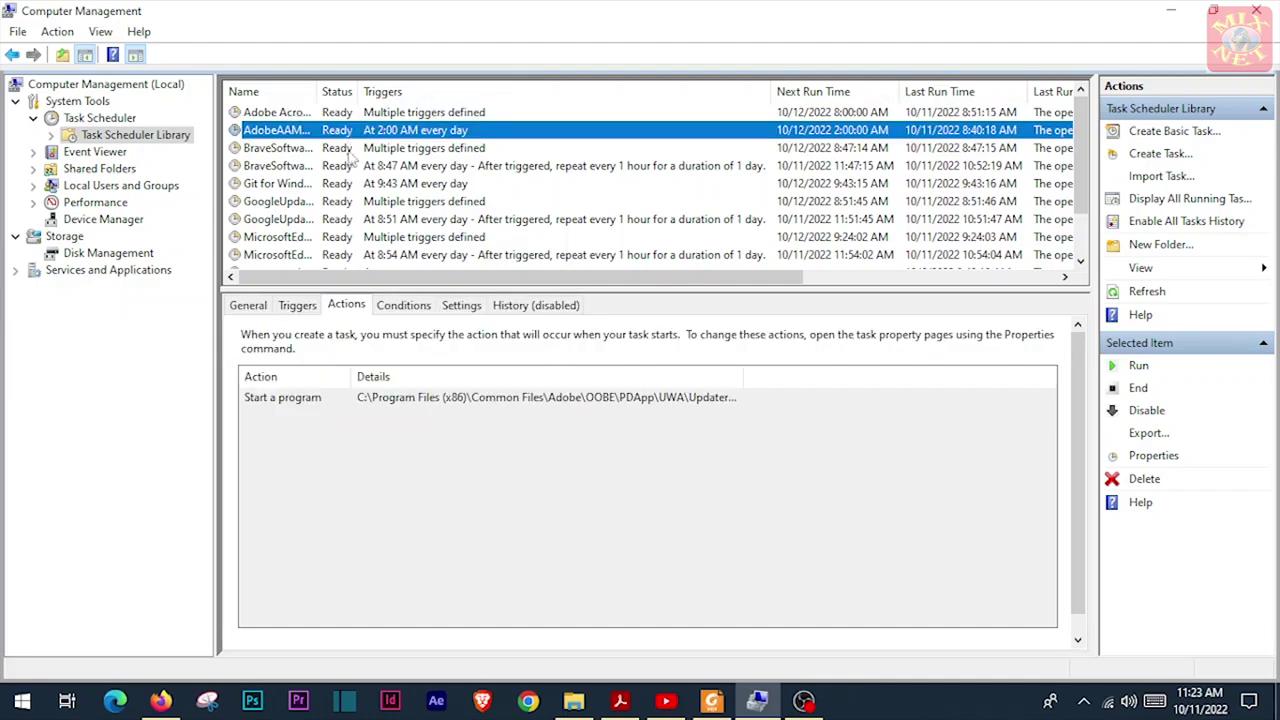
{"action": "left_click", "coordinate": [348, 150]}
{"action": "left_click", "coordinate": [340, 166]}
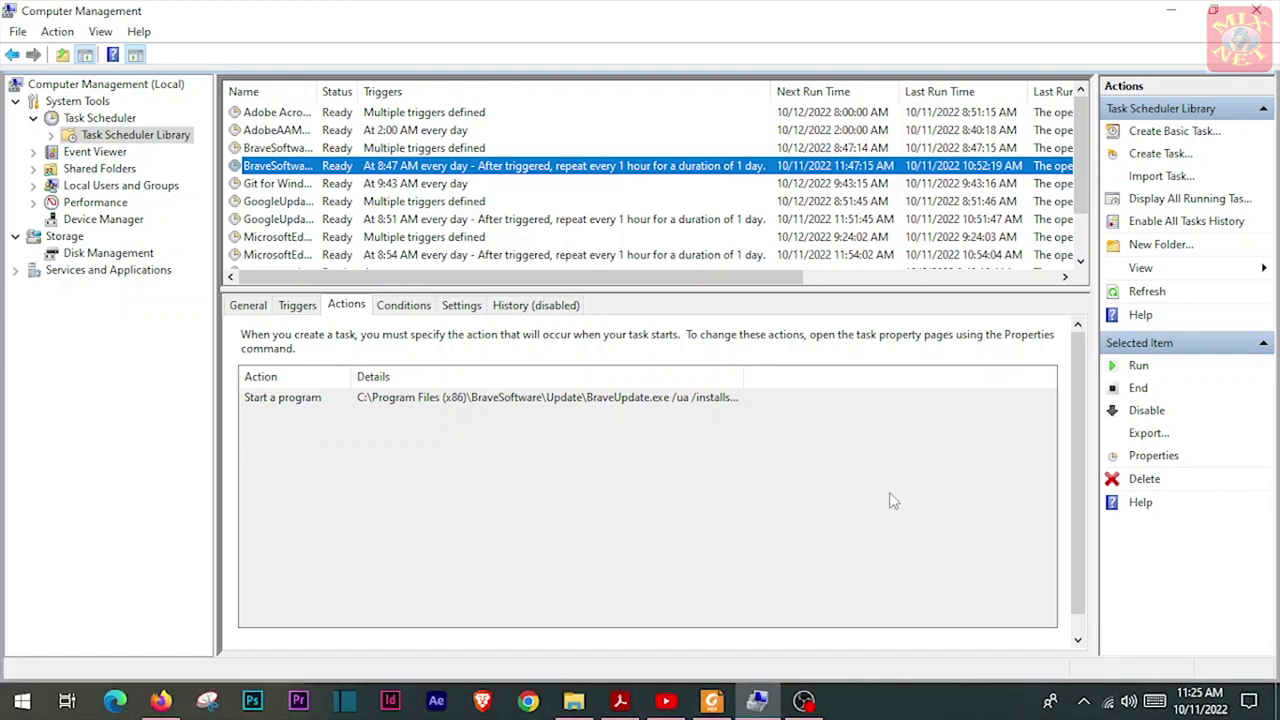
- Start a basic task named "Test Task" with the description "This is a test task"
{"action": "left_click", "coordinate": [1166, 139]}
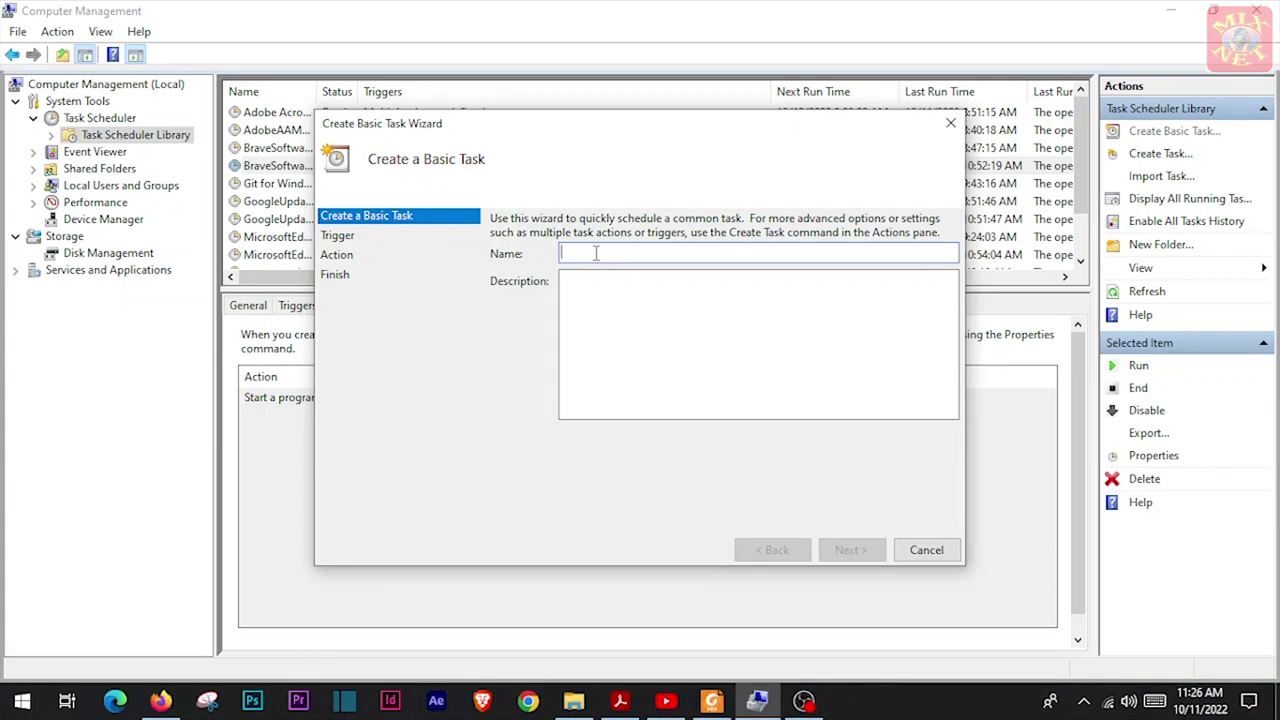
{"action": "type", "text": "Test Task"}
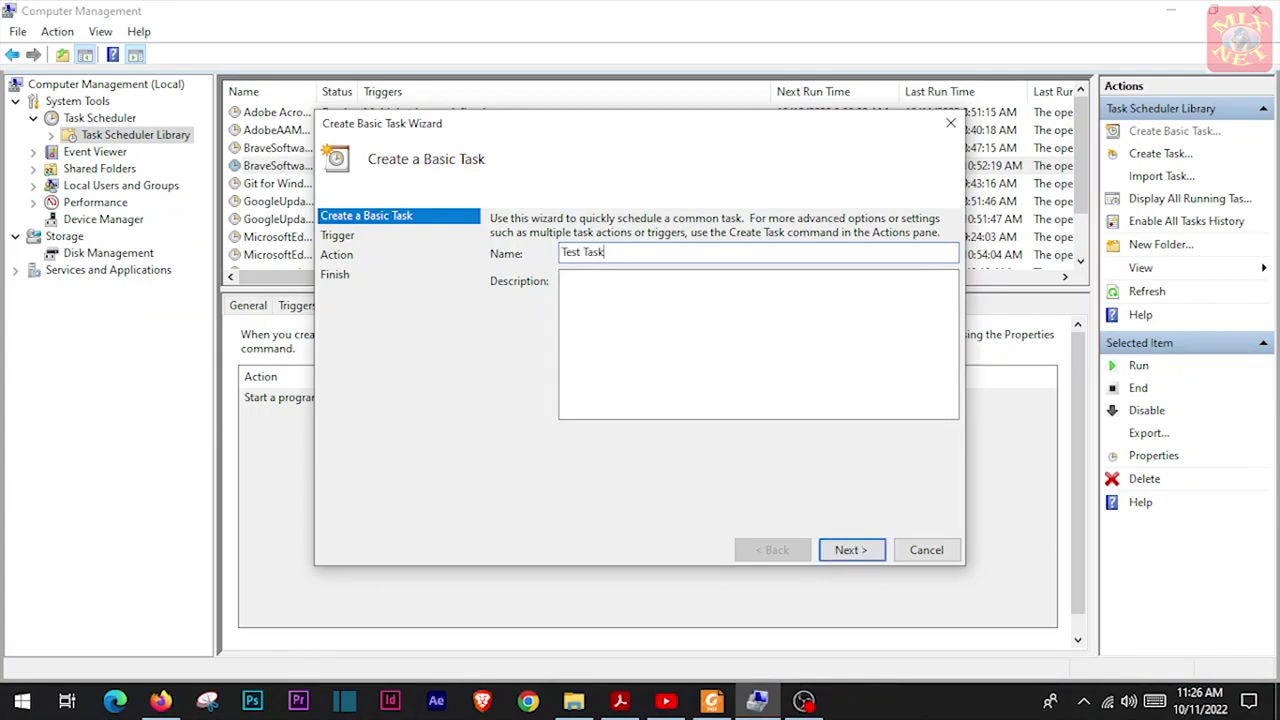
{"action": "left_click", "coordinate": [594, 287]}
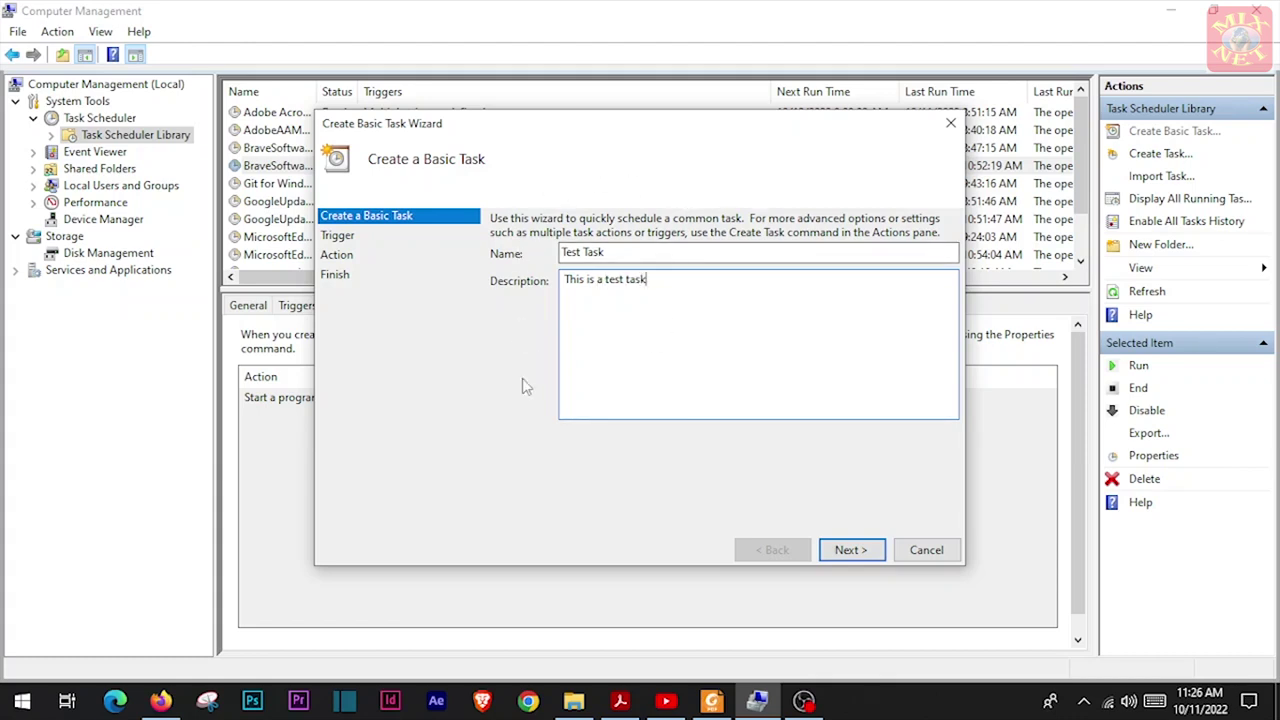
{"action": "left_click", "coordinate": [851, 550]}
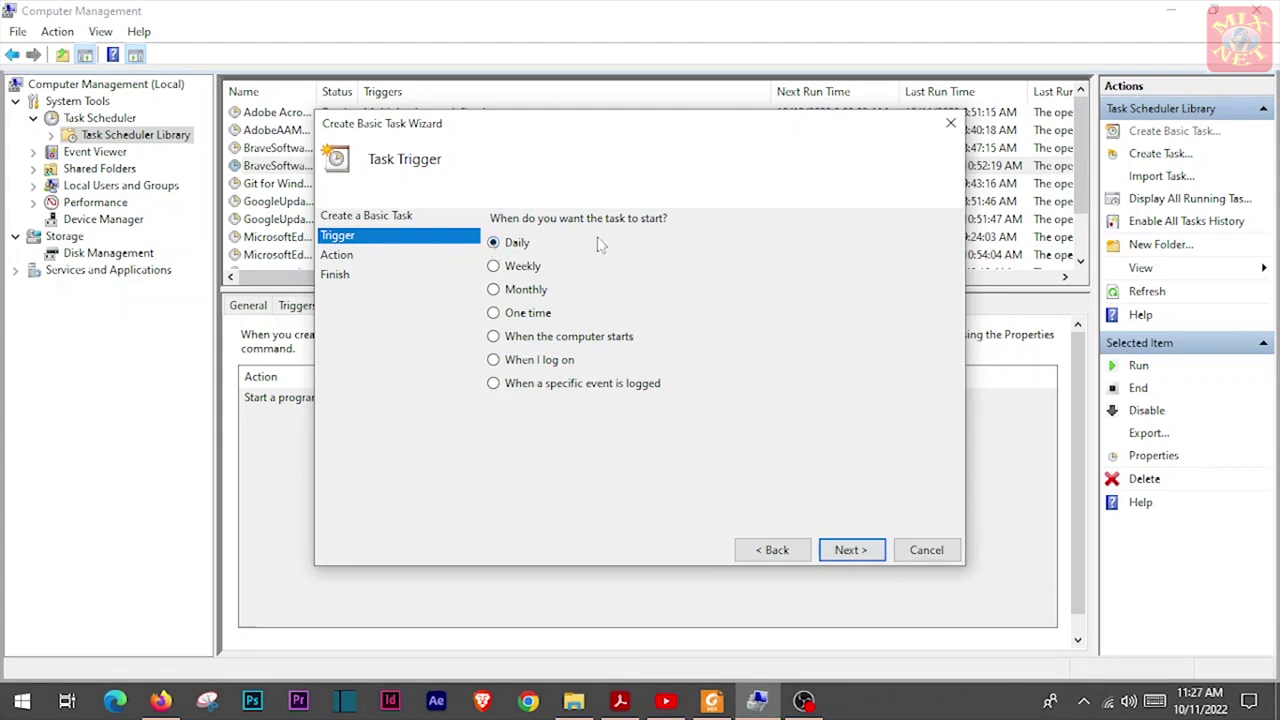
- Give the basic task a daily trigger starting 10/11/2022 at 11:30:09 AM and recurring every 1 day
{"action": "left_click", "coordinate": [868, 554]}
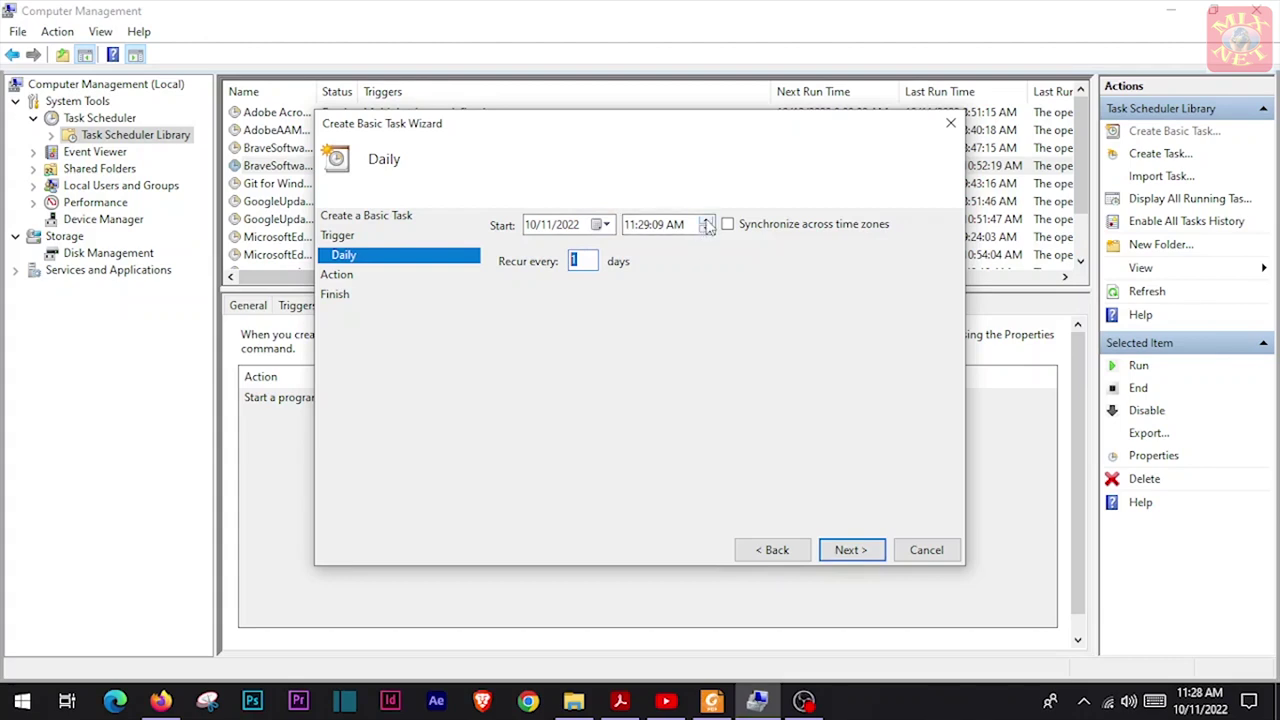
{"action": "left_click", "coordinate": [706, 221]}
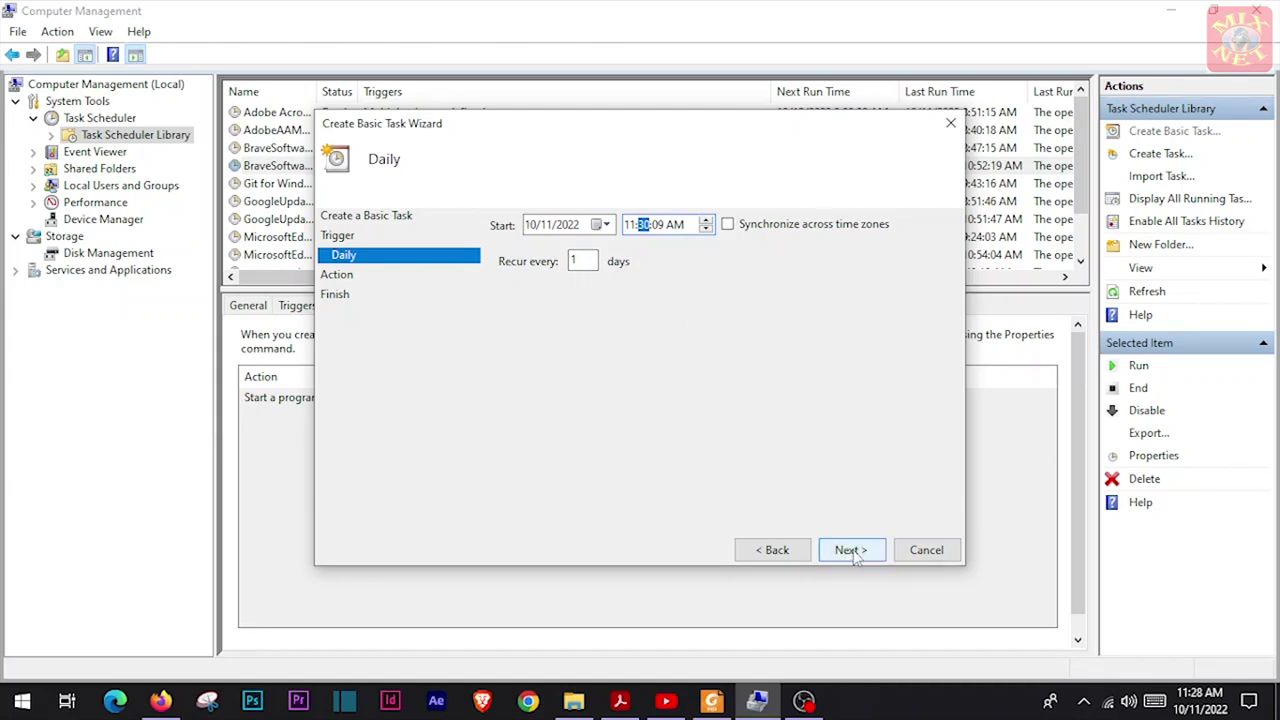
{"action": "left_click", "coordinate": [851, 551]}
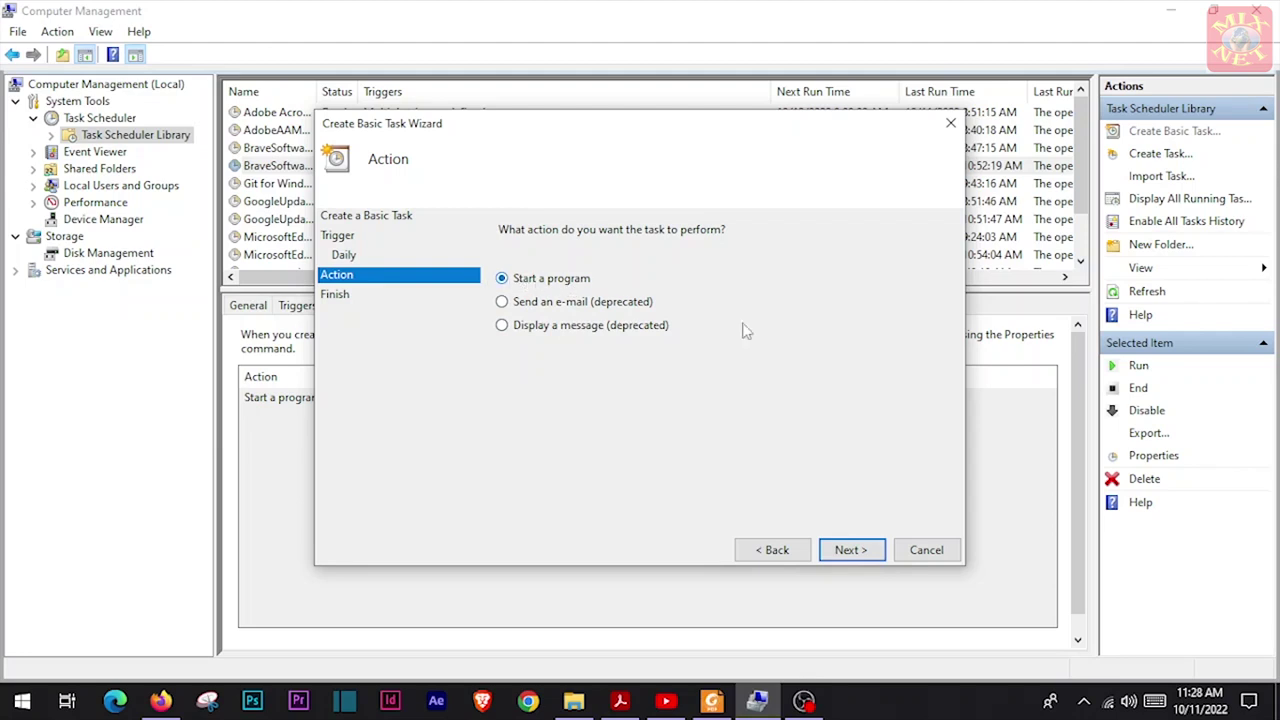
- Choose Start a program as the action with the YouTube shortcut from the Desktop, and finish creating the task
{"action": "left_click", "coordinate": [851, 550]}
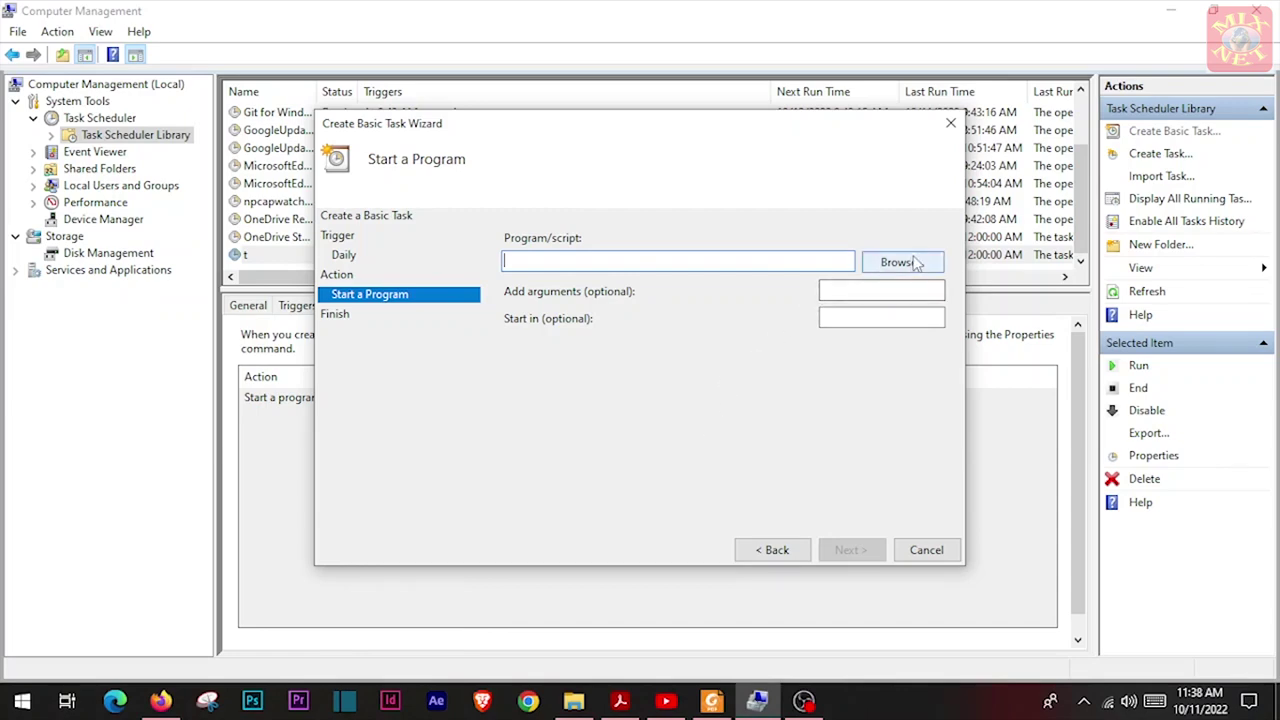
{"action": "left_click", "coordinate": [903, 263]}
{"action": "scroll", "coordinate": [592, 388], "scroll_direction": "down", "scroll_amount": 10}
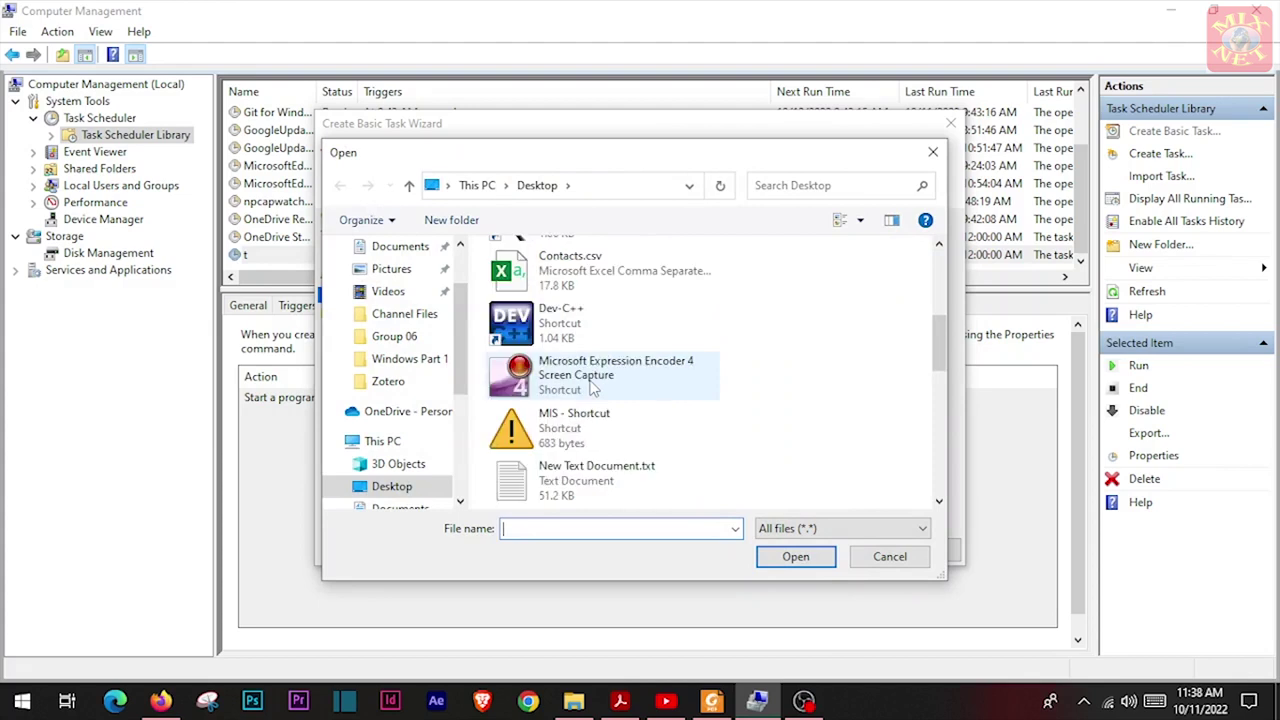
{"action": "scroll", "coordinate": [592, 388], "scroll_direction": "down", "scroll_amount": 5}
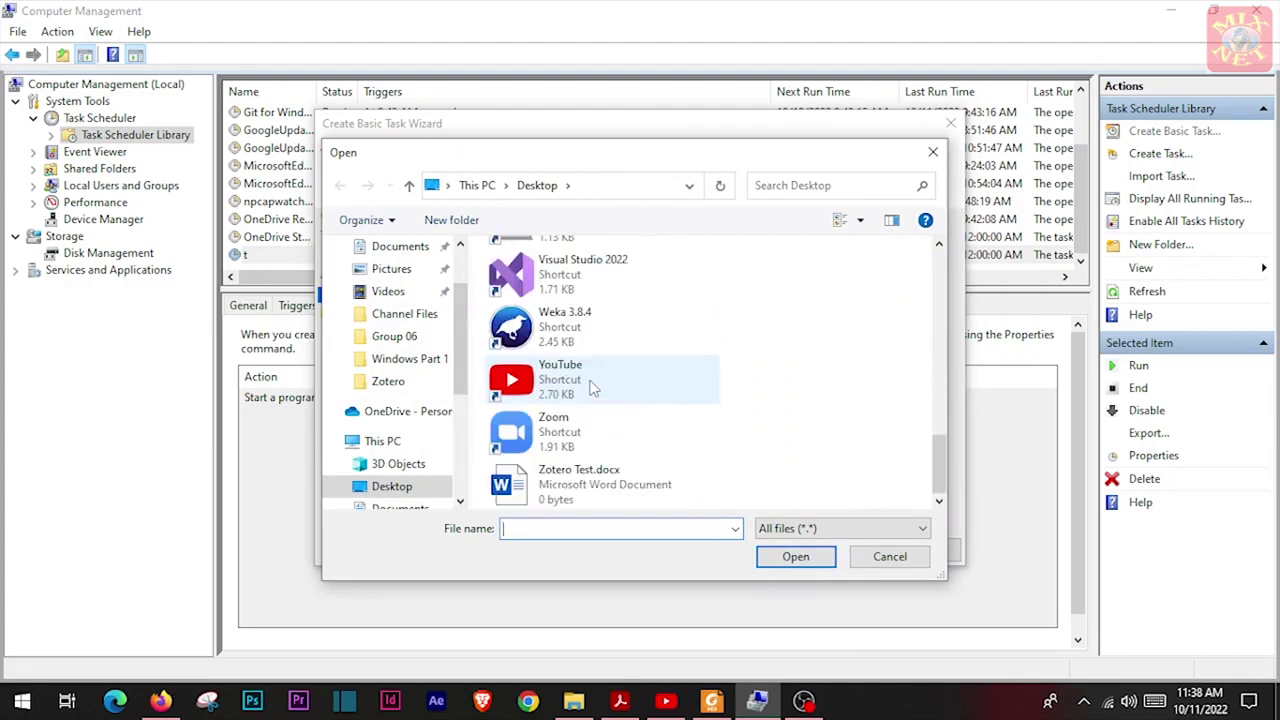
{"action": "scroll", "coordinate": [620, 400], "scroll_direction": "up", "scroll_amount": 10}
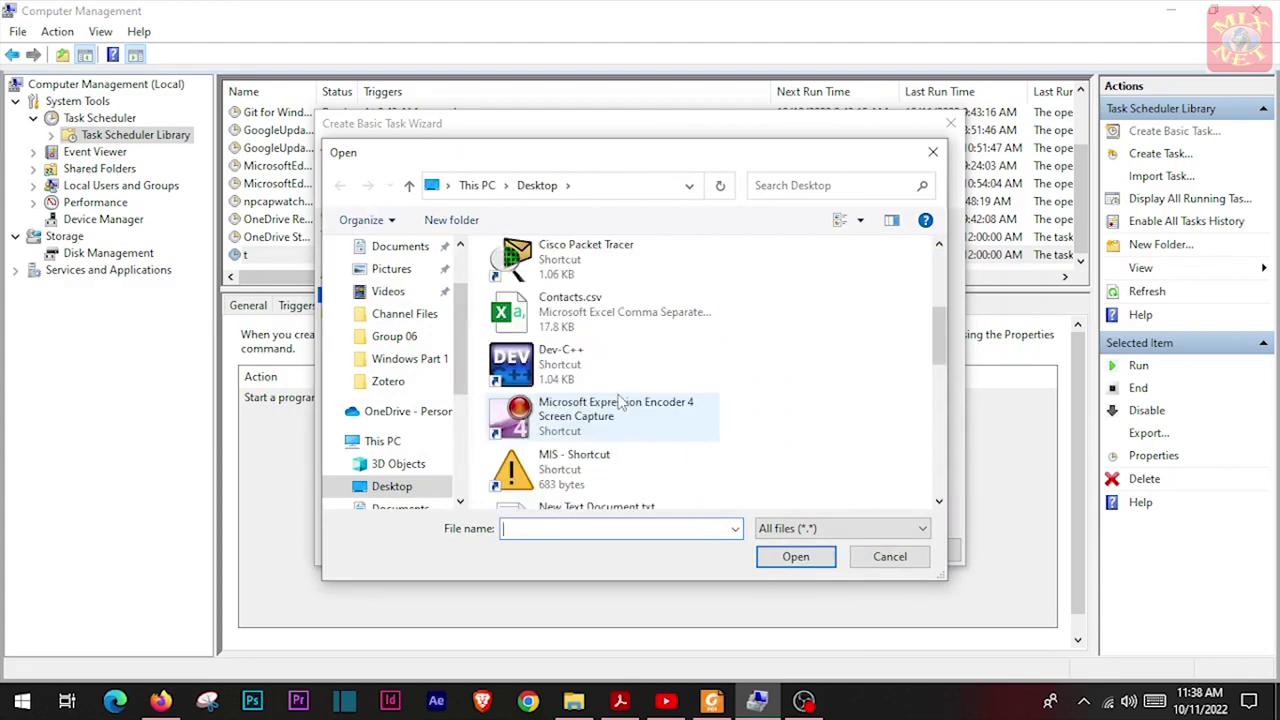
{"action": "scroll", "coordinate": [620, 400], "scroll_direction": "down", "scroll_amount": 10}
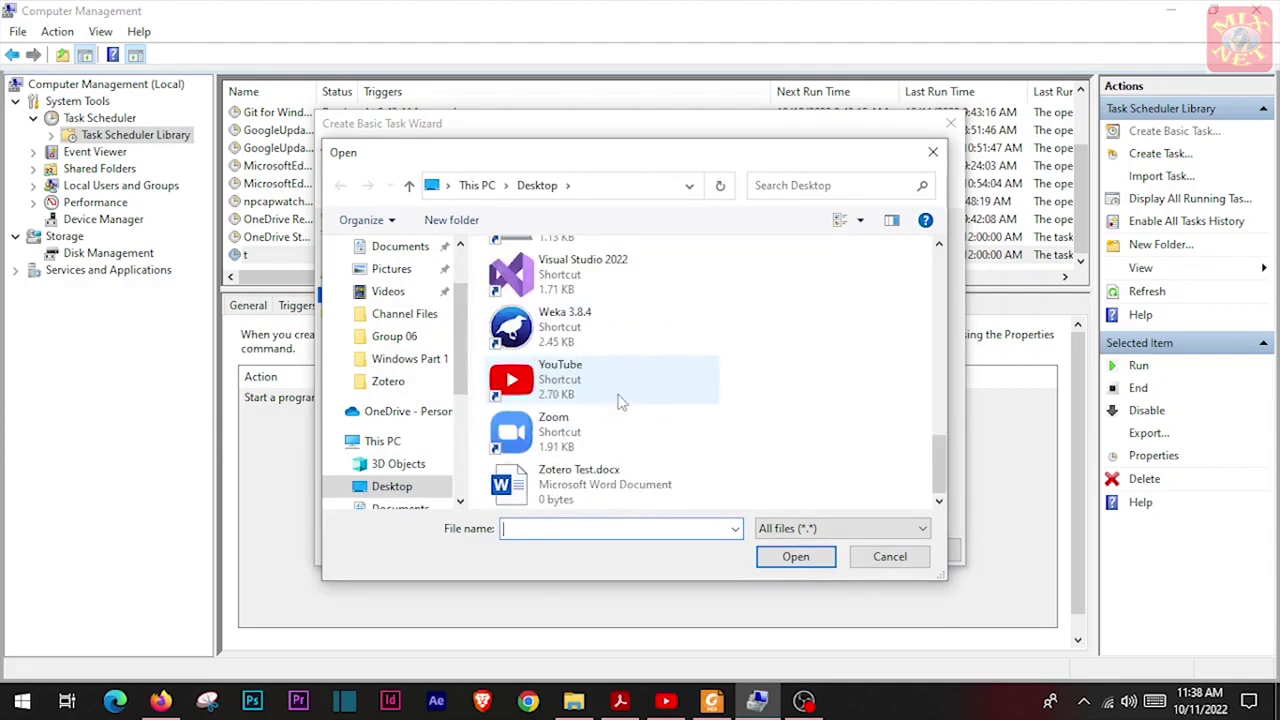
{"action": "left_click", "coordinate": [628, 390]}
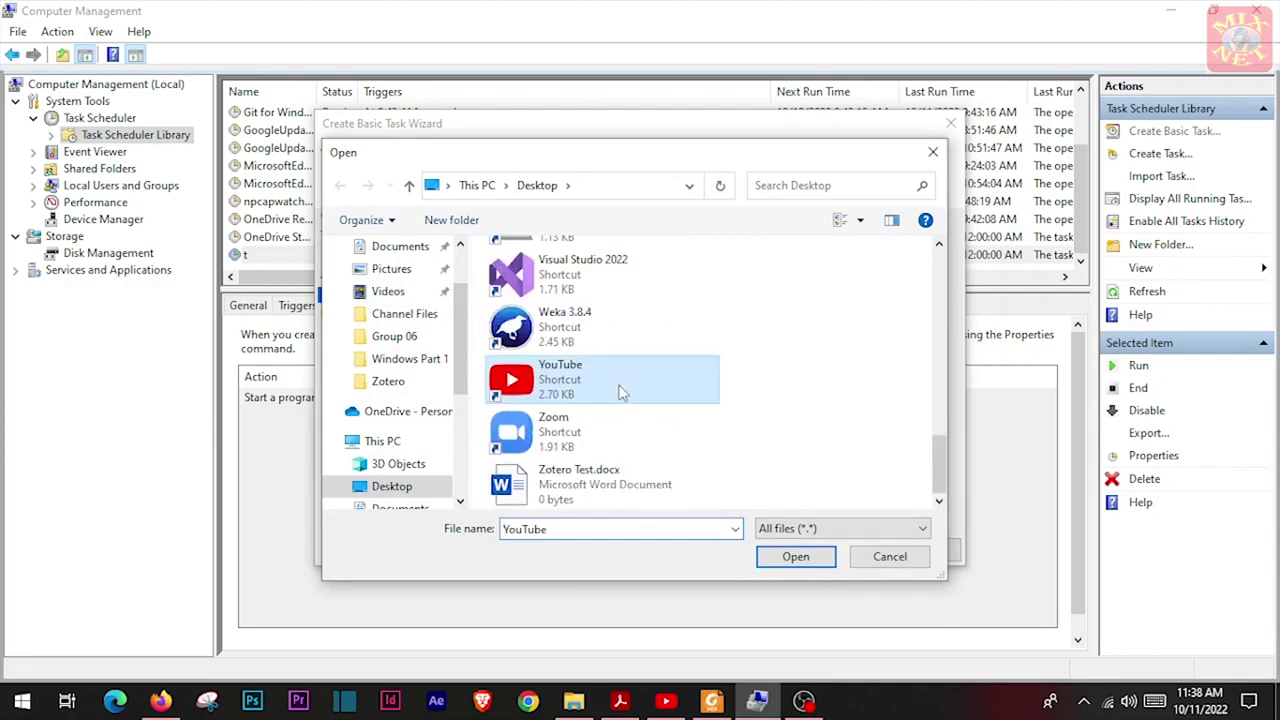
{"action": "left_click", "coordinate": [810, 561]}
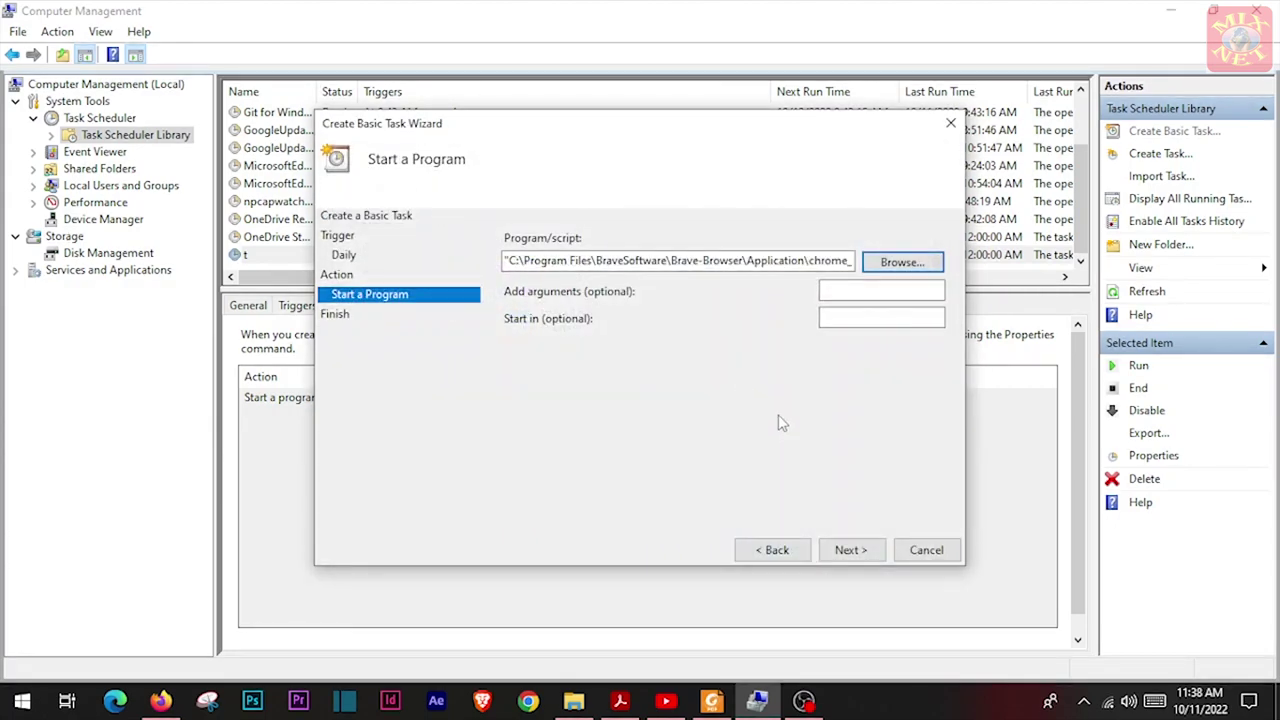
{"action": "left_click", "coordinate": [848, 550]}
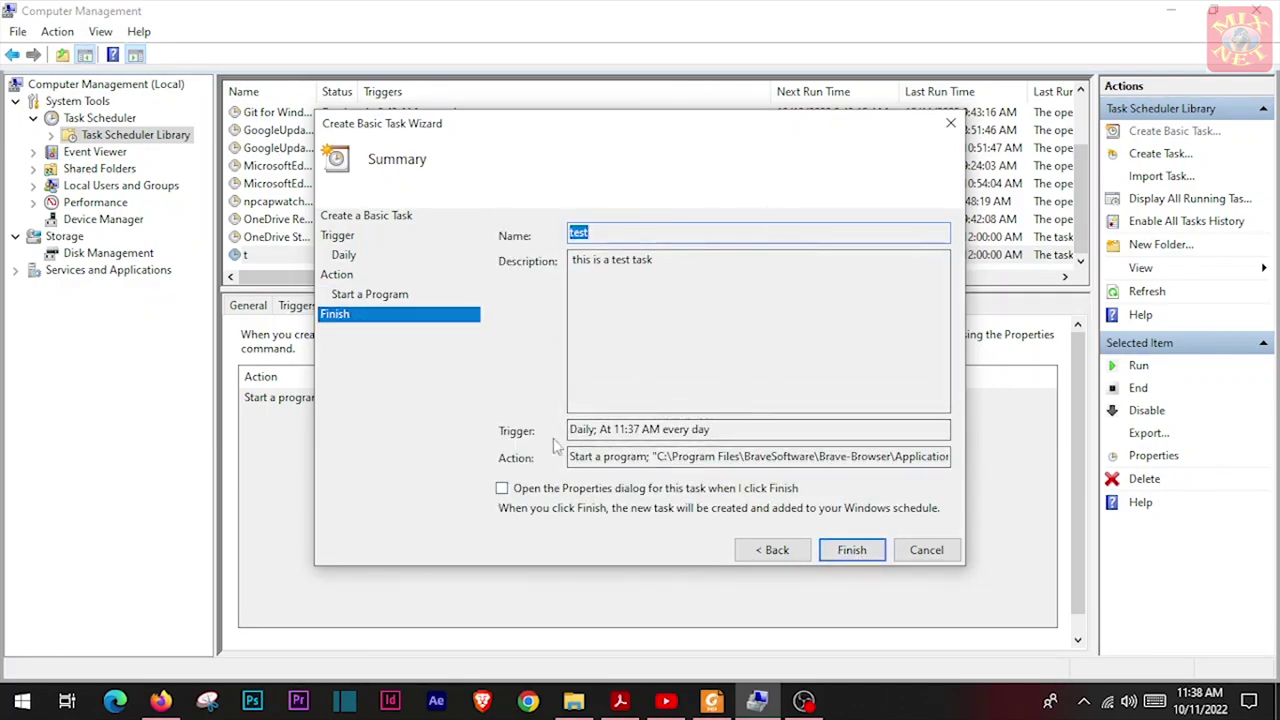
{"action": "left_click", "coordinate": [852, 551]}
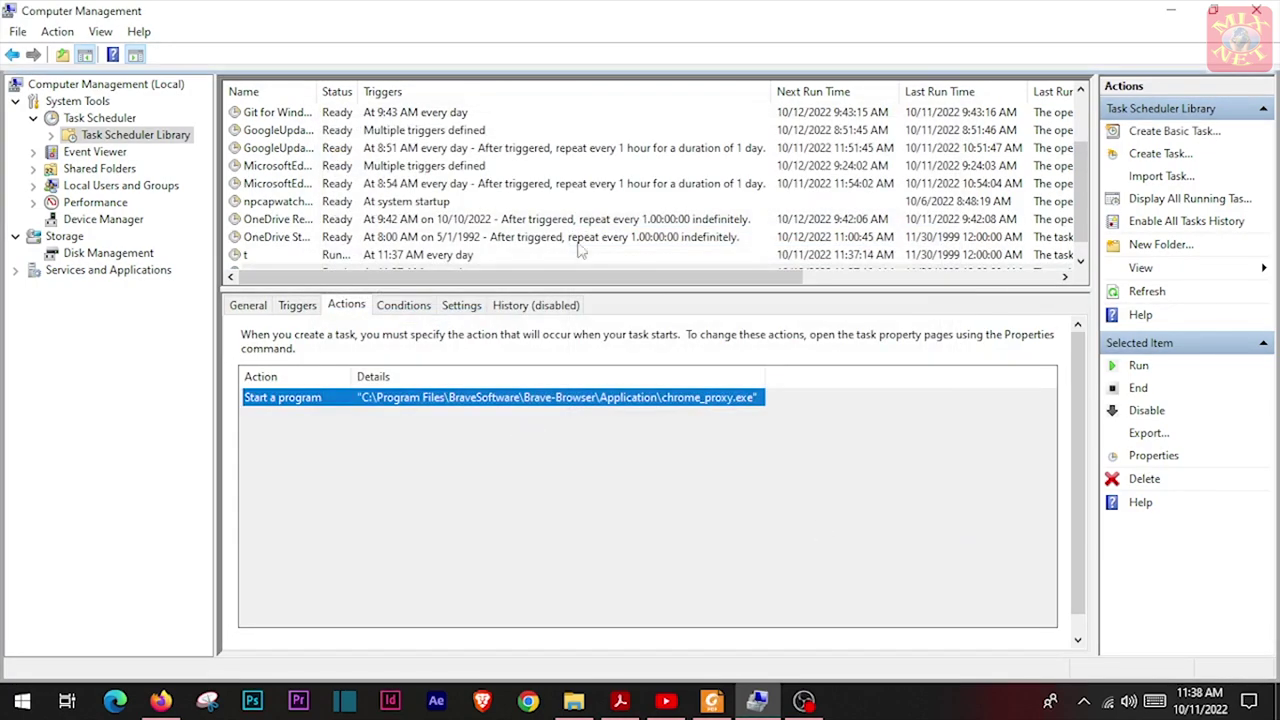
- Run the newly created test task on demand and close the YouTube window it launches
{"action": "left_click", "coordinate": [371, 256]}
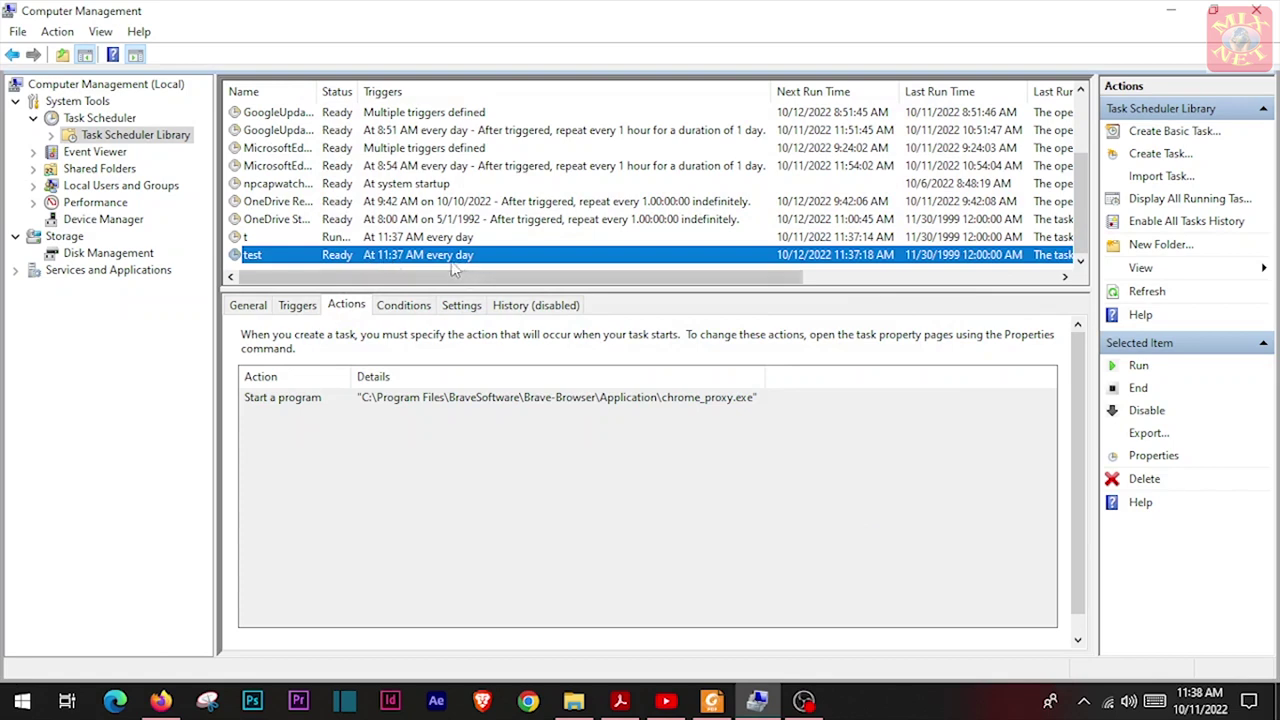
{"action": "left_click", "coordinate": [1120, 370]}
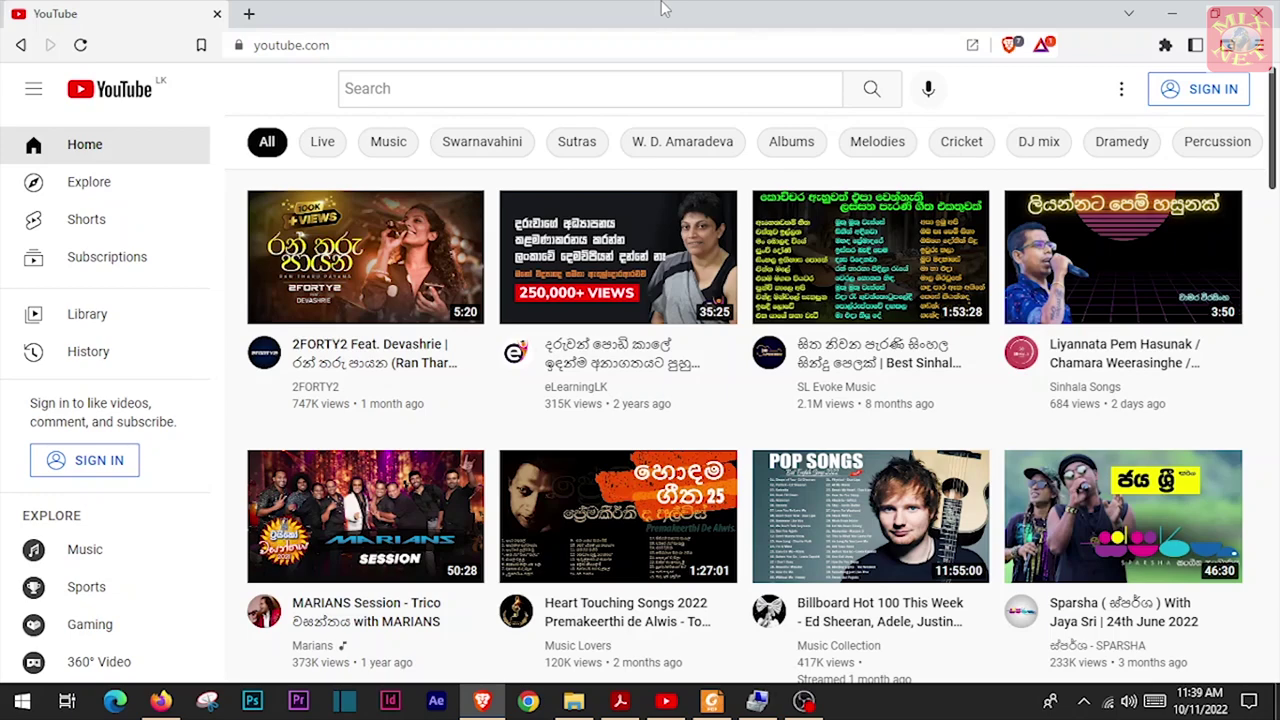
{"action": "left_click", "coordinate": [1255, 14]}
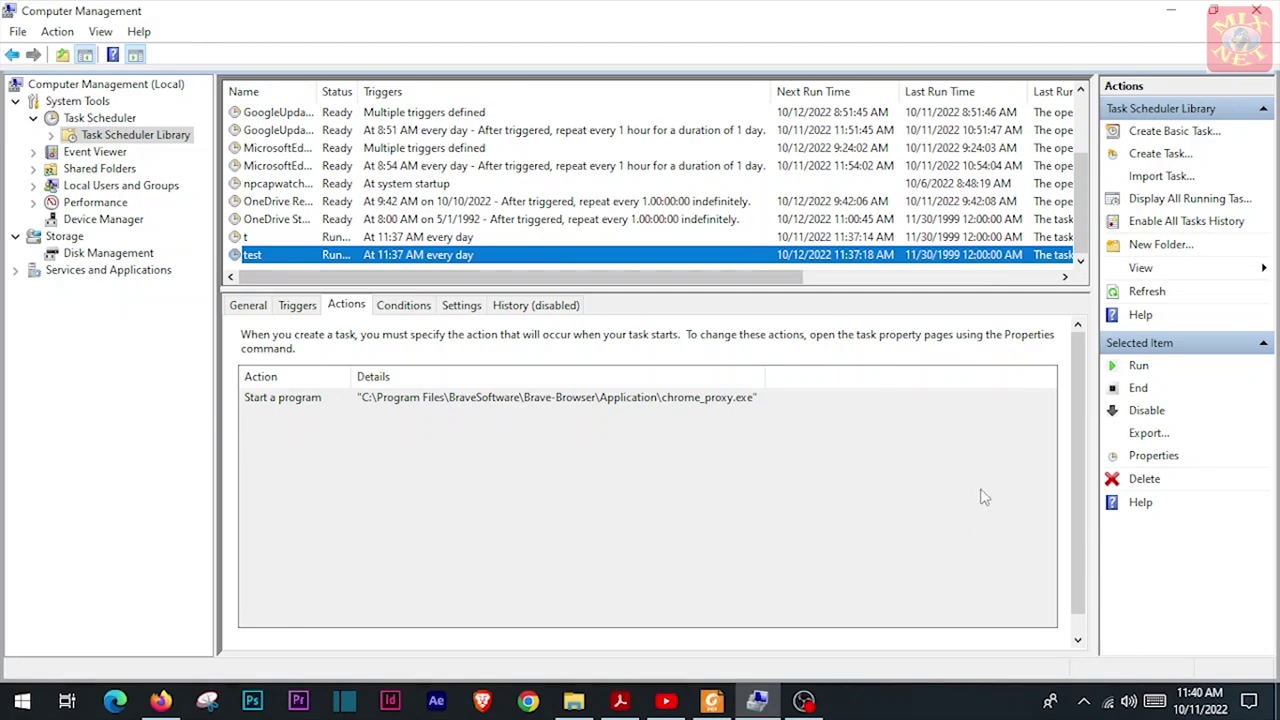
- Examine the general, trigger, action, condition and settings options for creating an advanced task, and cancel without creating it
{"action": "left_click", "coordinate": [1160, 153]}
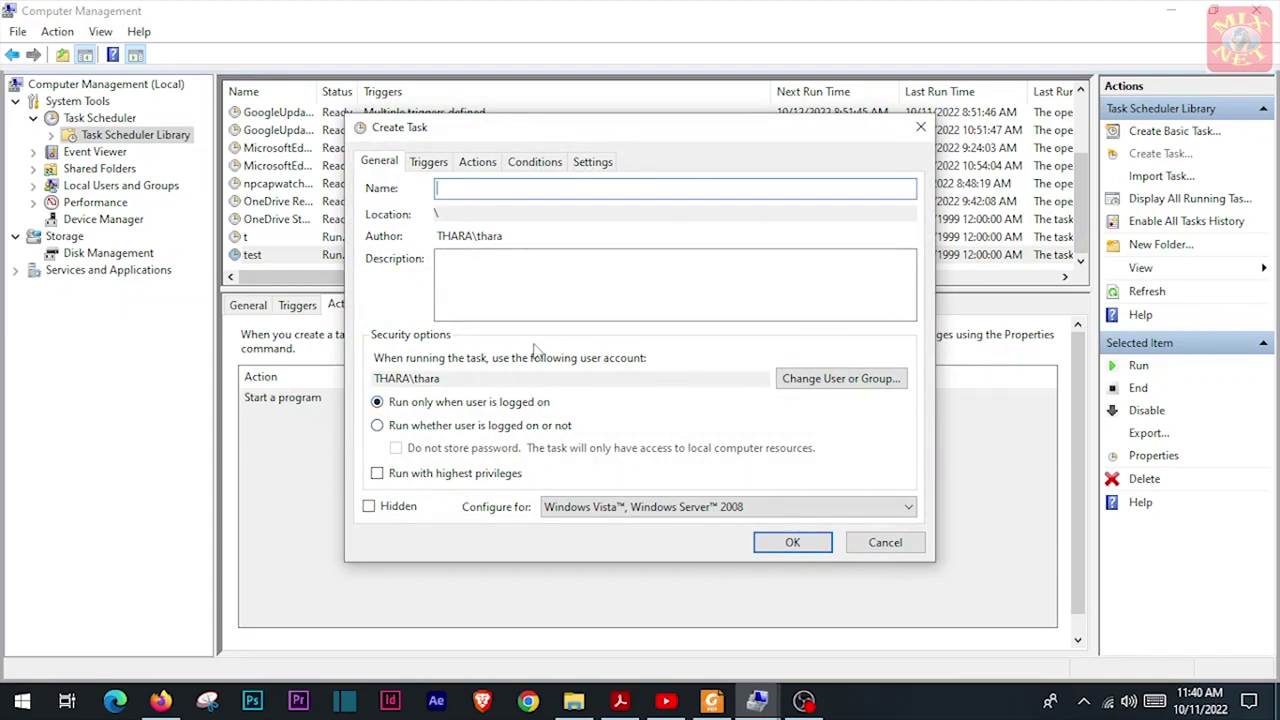
{"action": "left_click", "coordinate": [424, 163]}
{"action": "left_click", "coordinate": [474, 163]}
{"action": "left_click", "coordinate": [535, 162]}
{"action": "left_click", "coordinate": [592, 162]}
{"action": "left_click", "coordinate": [390, 165]}
{"action": "left_click", "coordinate": [429, 163]}
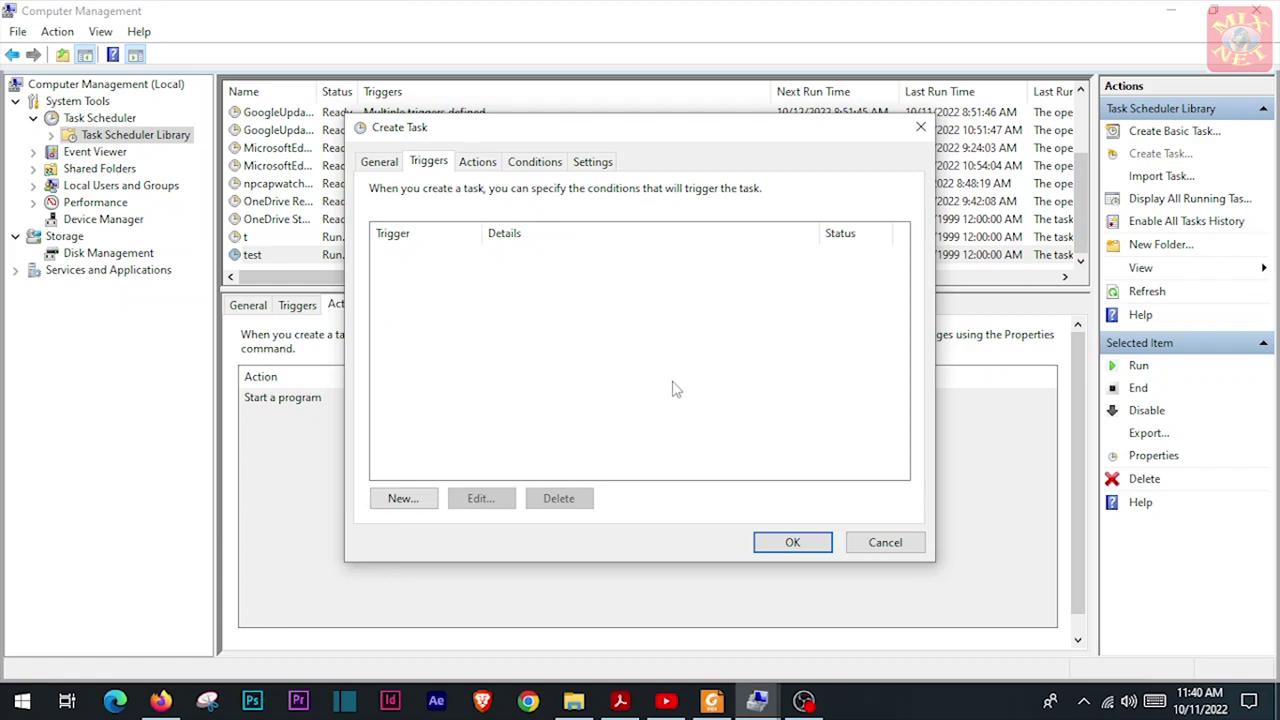
{"action": "left_click", "coordinate": [879, 545]}
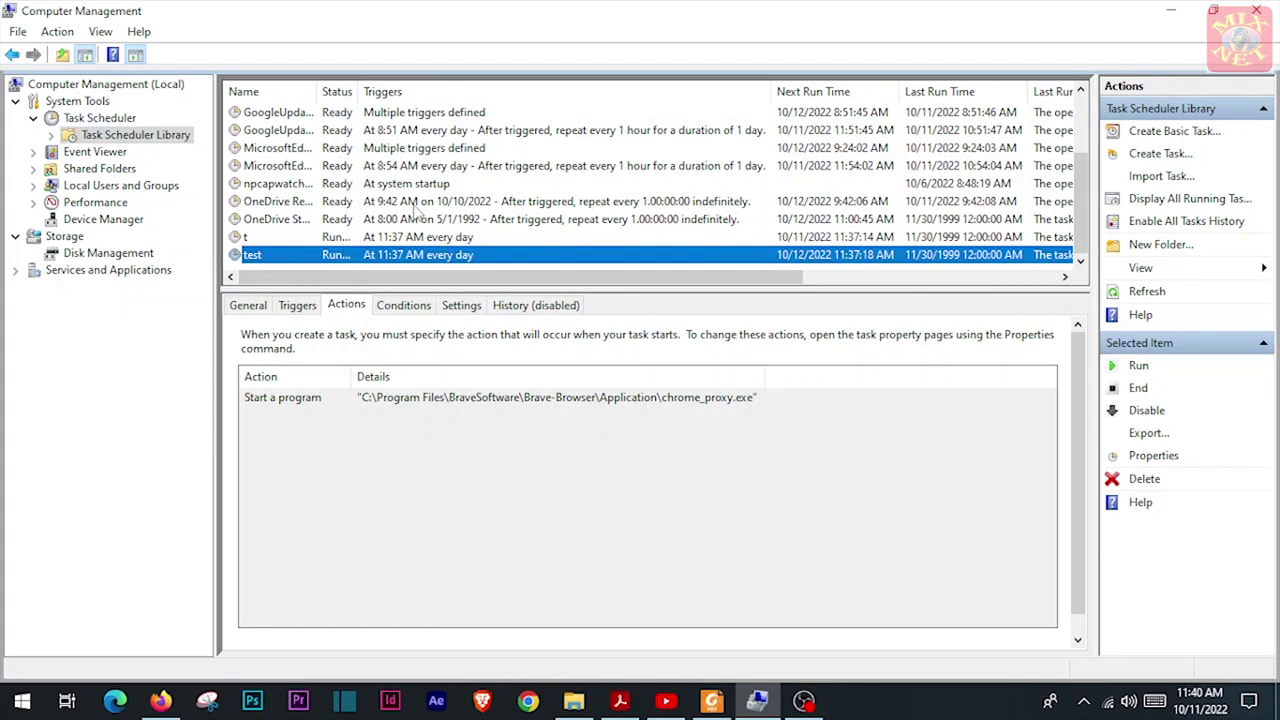
- View the file browser for importing a task from an XML file, and cancel the import
{"action": "left_click", "coordinate": [1178, 179]}
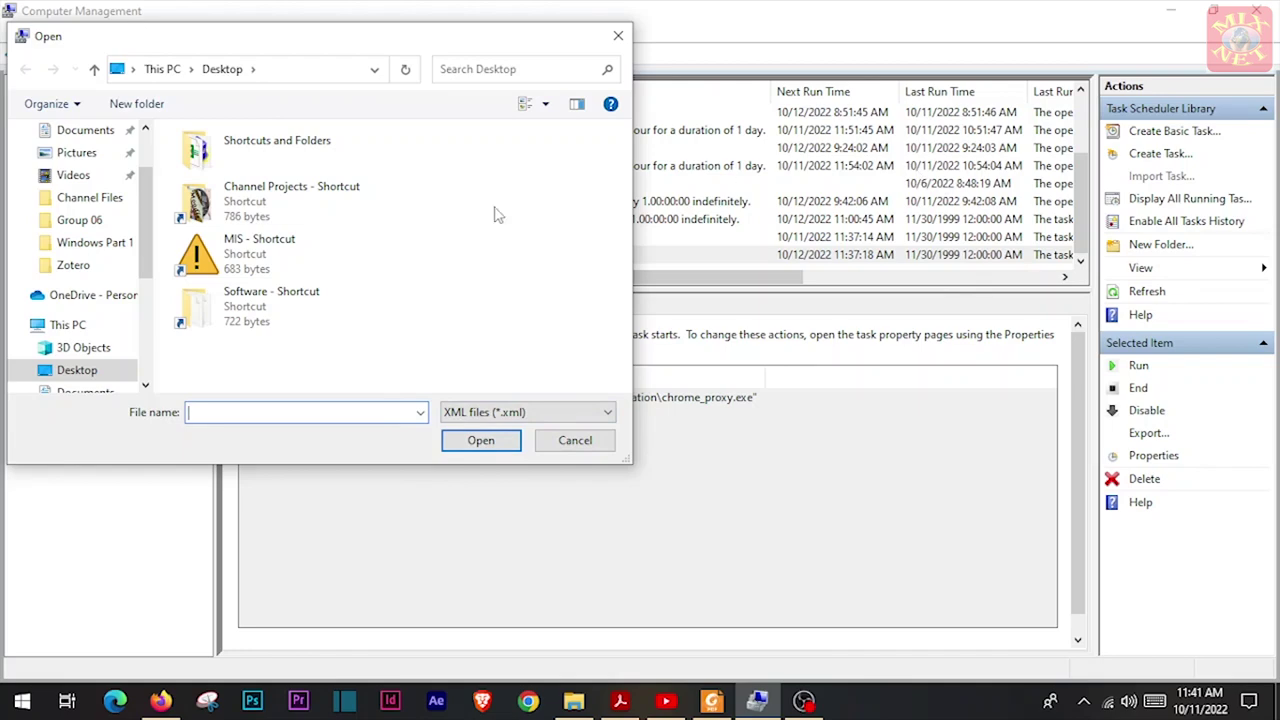
{"action": "left_click", "coordinate": [590, 446]}
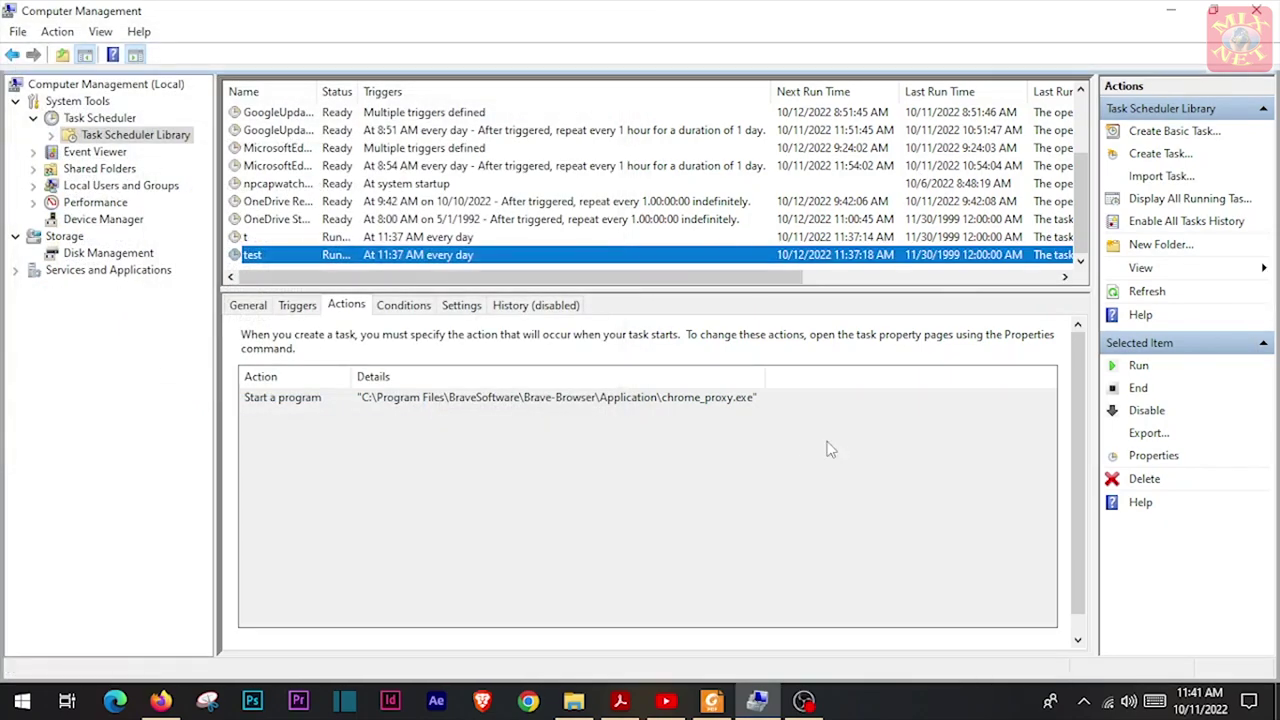
- Display all running tasks, select CacheTask, refresh the running tasks list several times, and close it
{"action": "left_click", "coordinate": [1190, 199]}
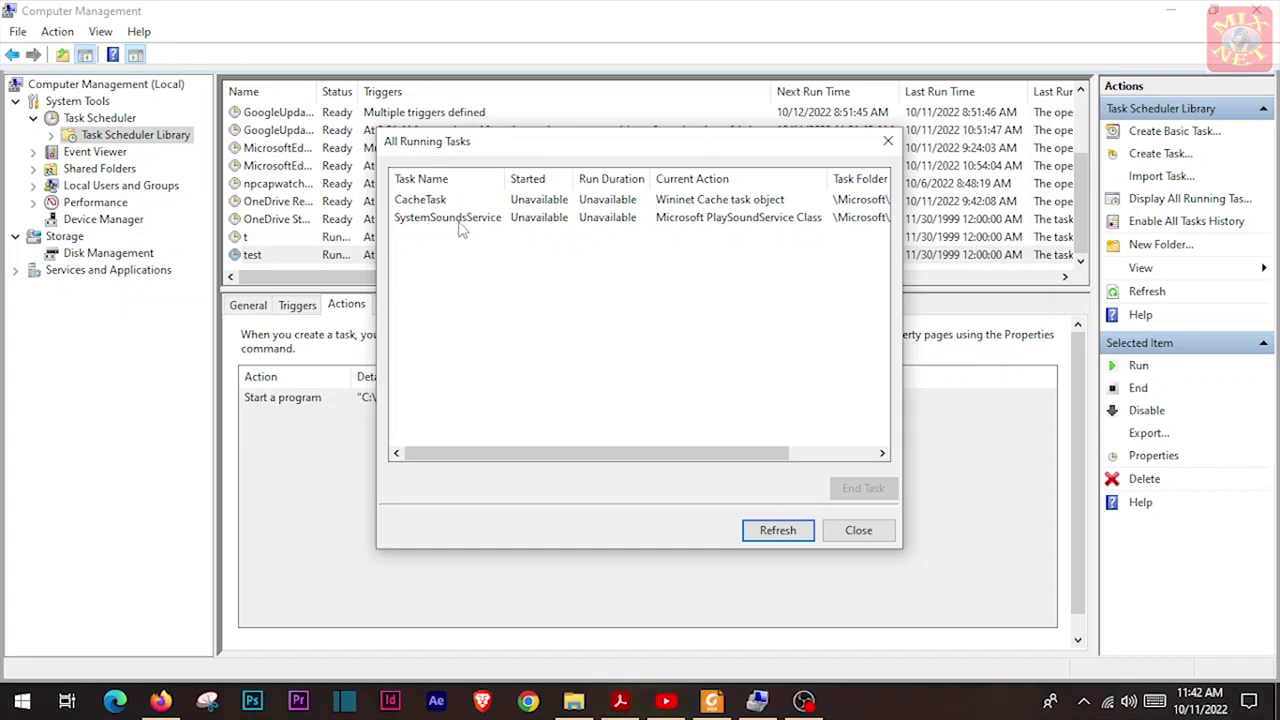
{"action": "mouse_move", "coordinate": [501, 456]}
{"action": "left_mouse_down"}
{"action": "mouse_move", "coordinate": [600, 460]}
{"action": "mouse_move", "coordinate": [500, 456]}
{"action": "left_mouse_up"}
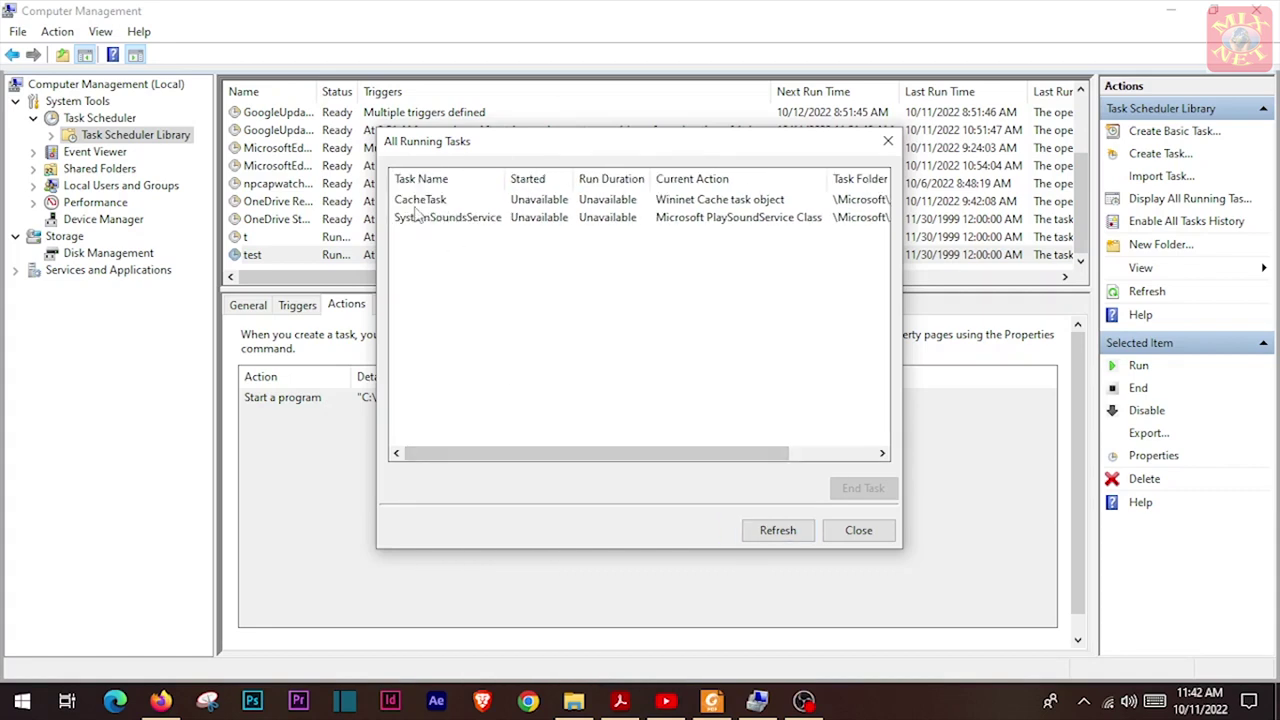
{"action": "left_click", "coordinate": [424, 203]}
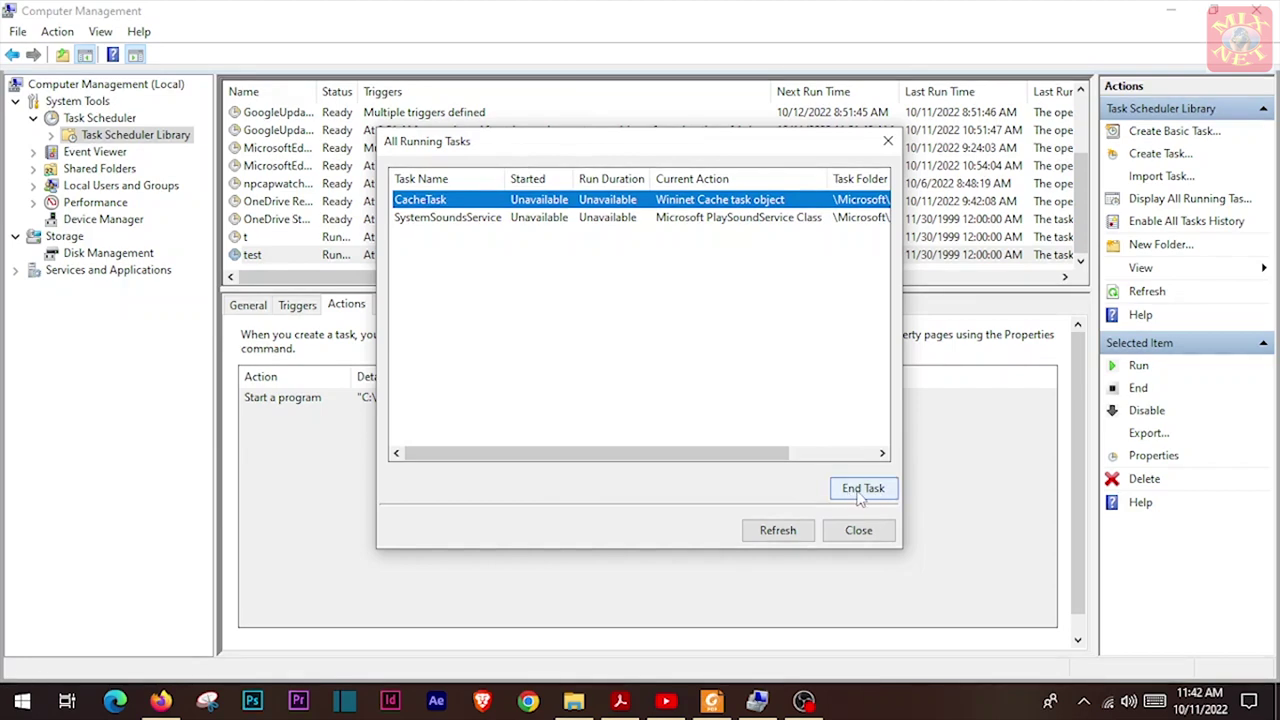
{"action": "left_click", "coordinate": [781, 535]}
{"action": "left_click", "coordinate": [787, 537]}
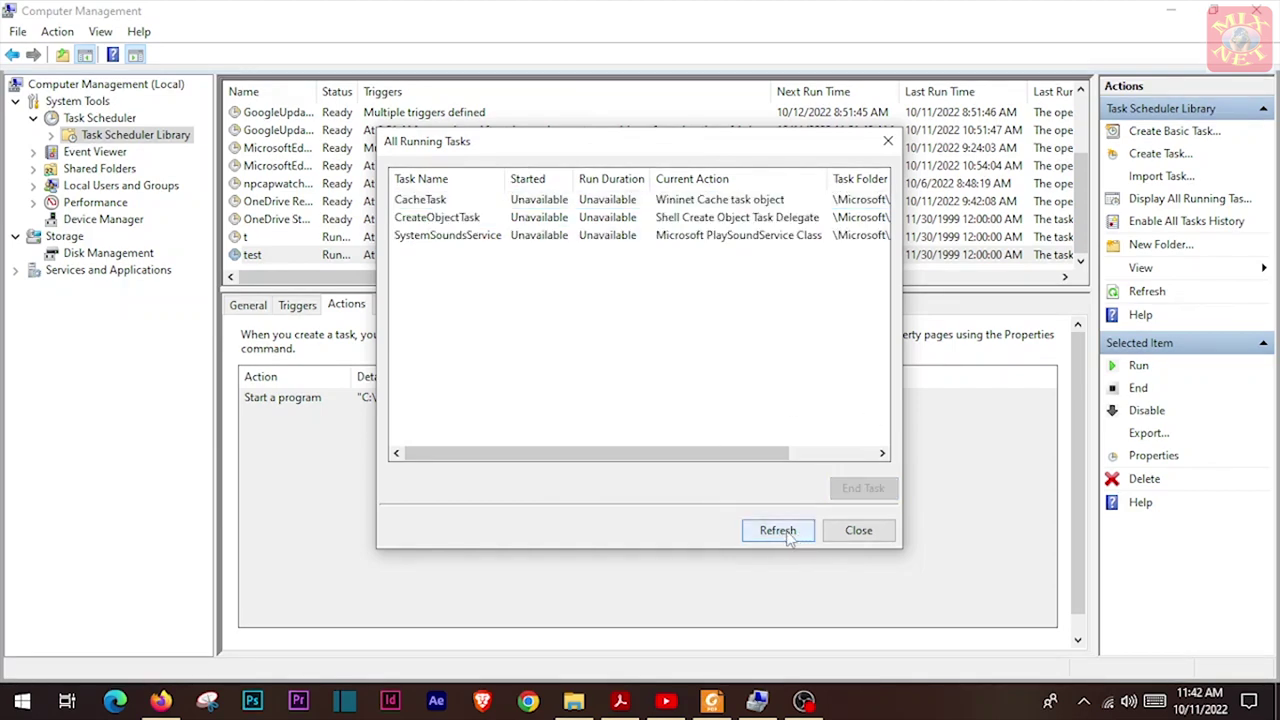
{"action": "left_click", "coordinate": [780, 536]}
{"action": "left_click", "coordinate": [784, 538]}
{"action": "left_click", "coordinate": [785, 537]}
{"action": "left_click", "coordinate": [858, 530]}
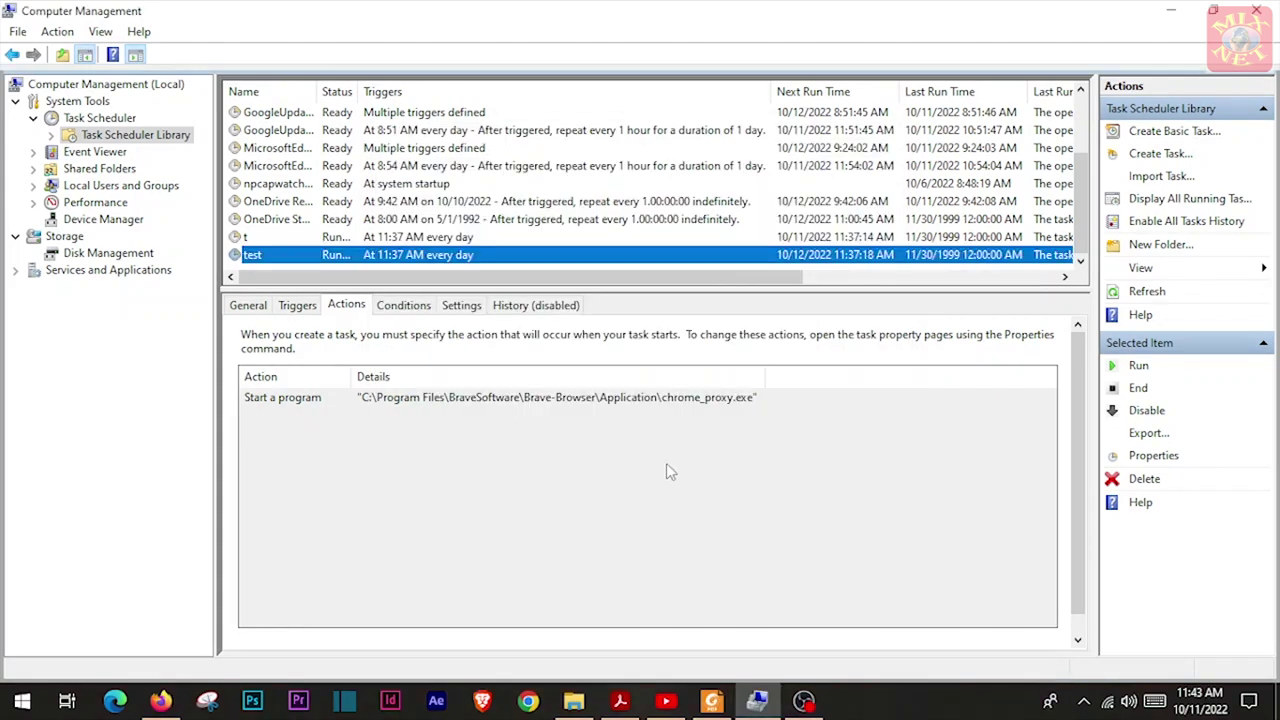
- Select the daily task named t in the Task Scheduler Library
{"action": "left_click", "coordinate": [330, 237]}
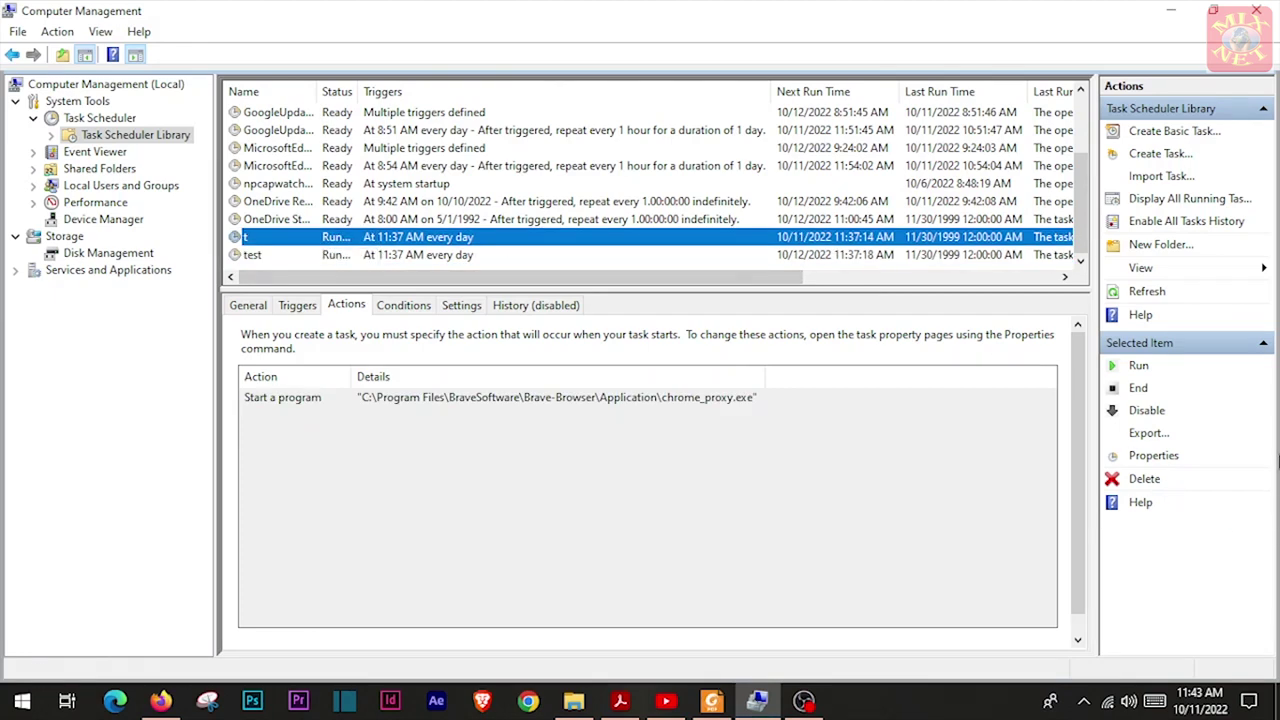